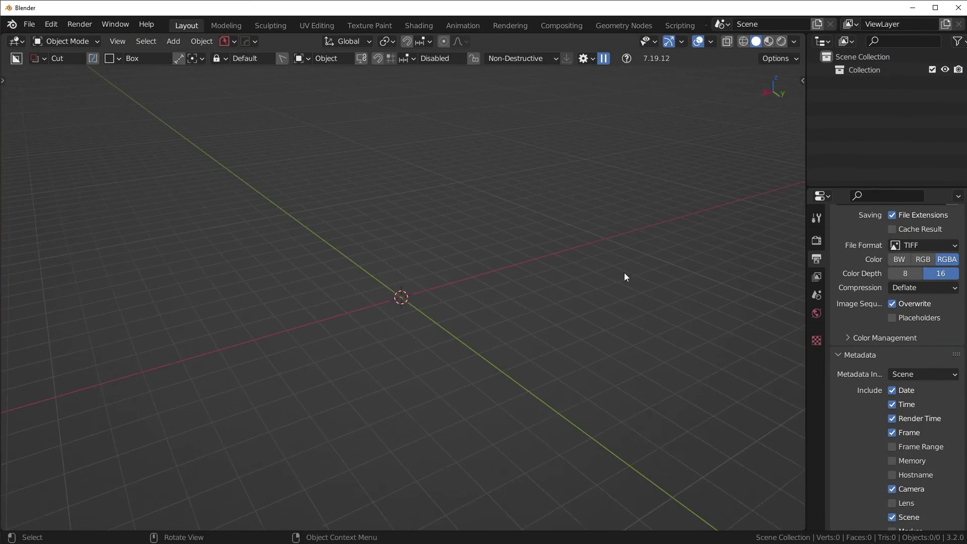
- Add an ellipsoid metaball at the world origin, view it, and delete it
middle_drag(485, 292, 461, 288)
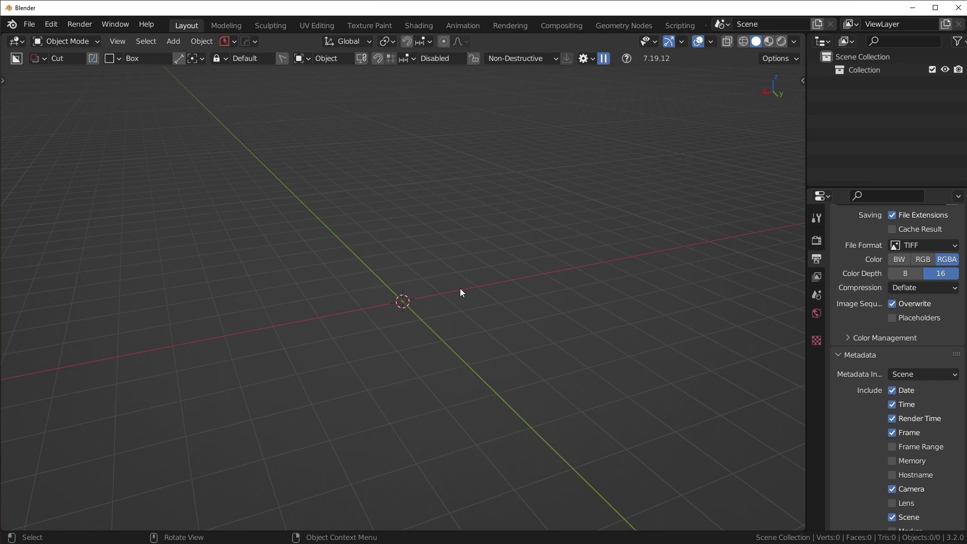
middle_drag(461, 289, 348, 269)
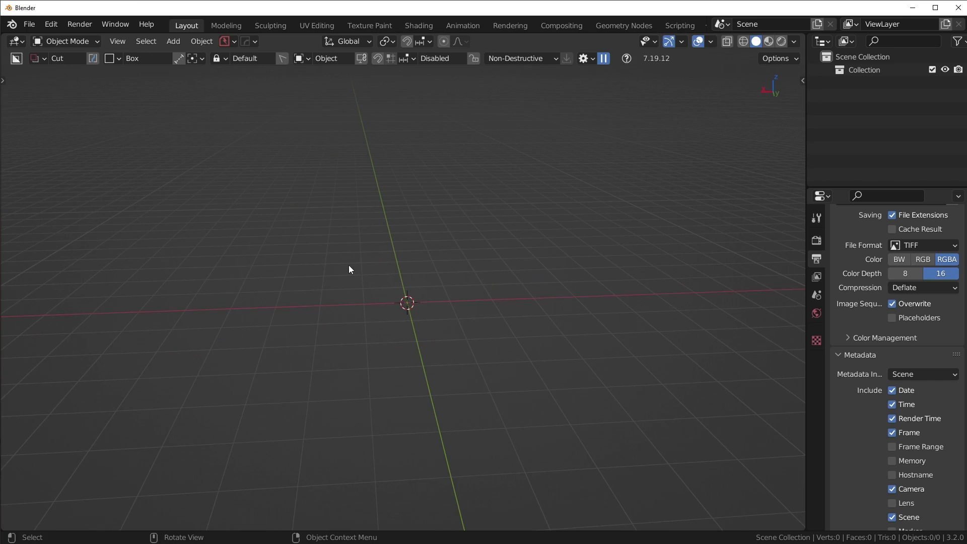
middle_drag(349, 267, 400, 261)
key(shift+a)
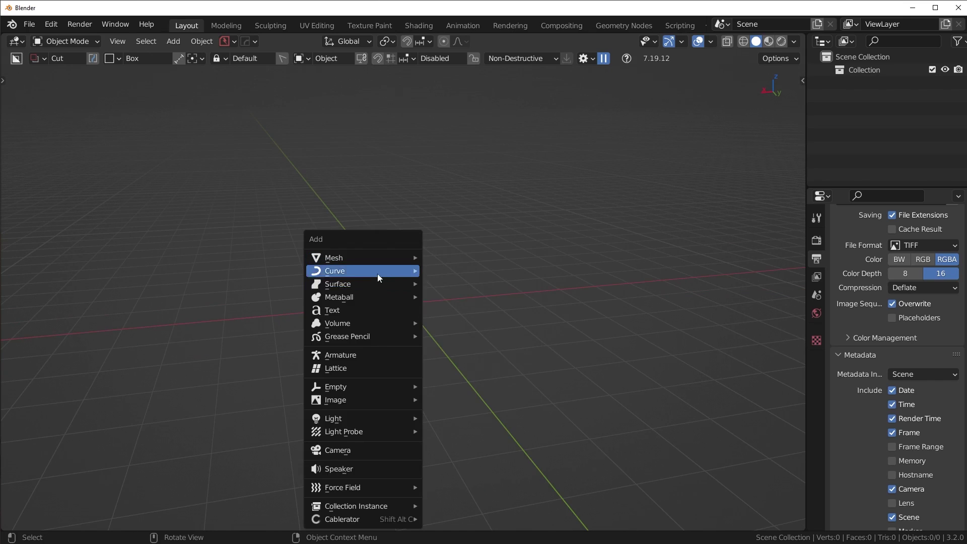
mouse_move(361, 297)
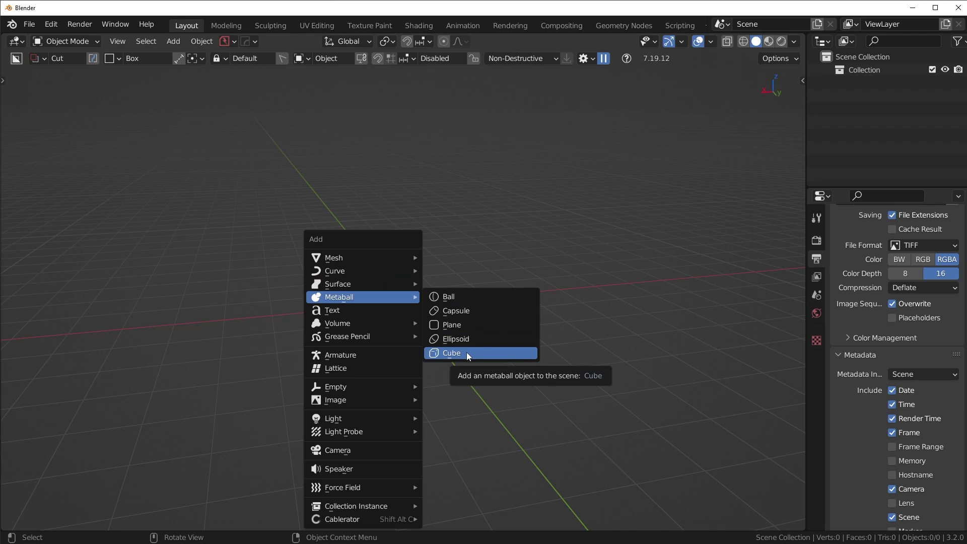
click(479, 339)
middle_drag(501, 331, 464, 337)
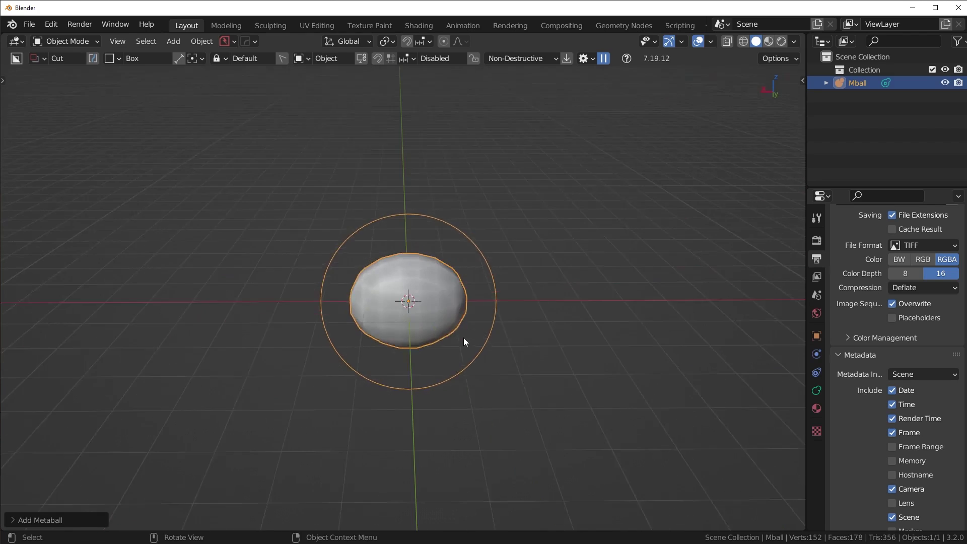
key(Delete)
- Add a capsule metaball at the origin, view it, and delete it
key(shift+a)
mouse_move(510, 282)
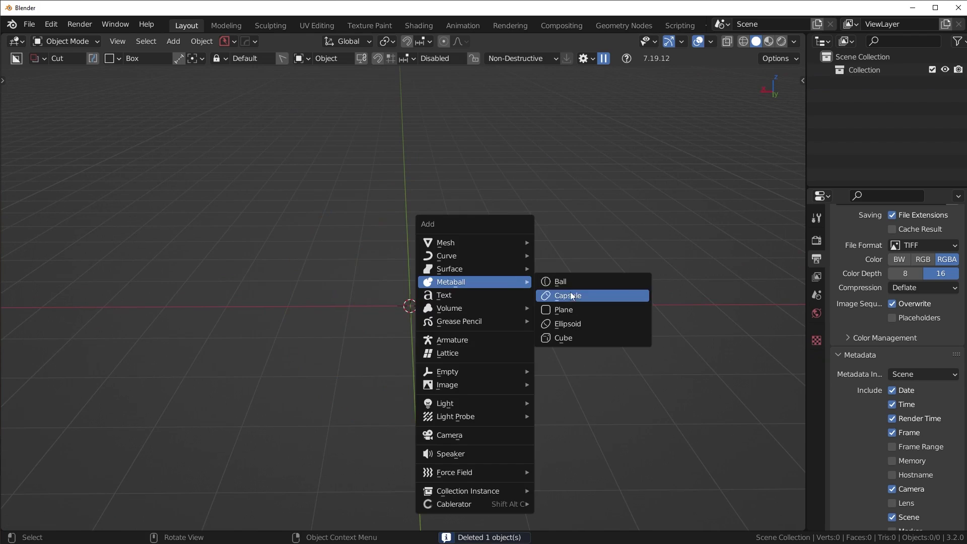
click(572, 296)
middle_drag(479, 317, 443, 315)
key(Delete)
- Add a ball metaball at the origin and delete it
key(shift+a)
mouse_move(544, 309)
click(592, 306)
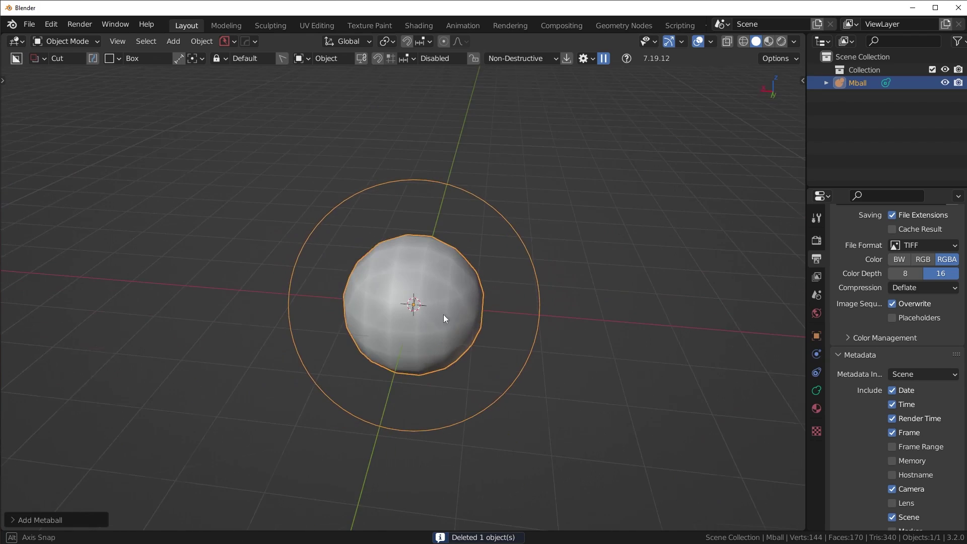
key(Delete)
- Add a capsule metaball at the origin and show its metaball data settings in a widened properties area
key(shift+a)
mouse_move(554, 273)
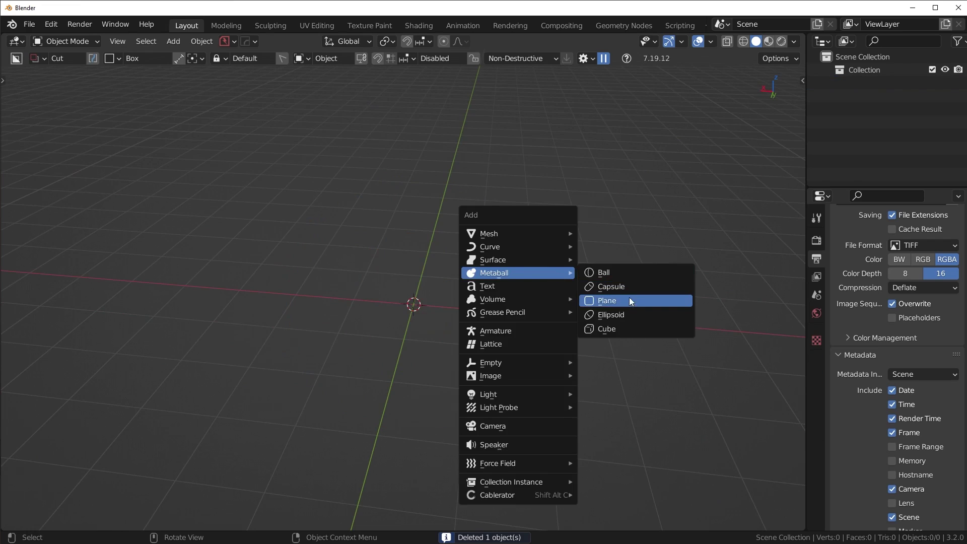
click(630, 300)
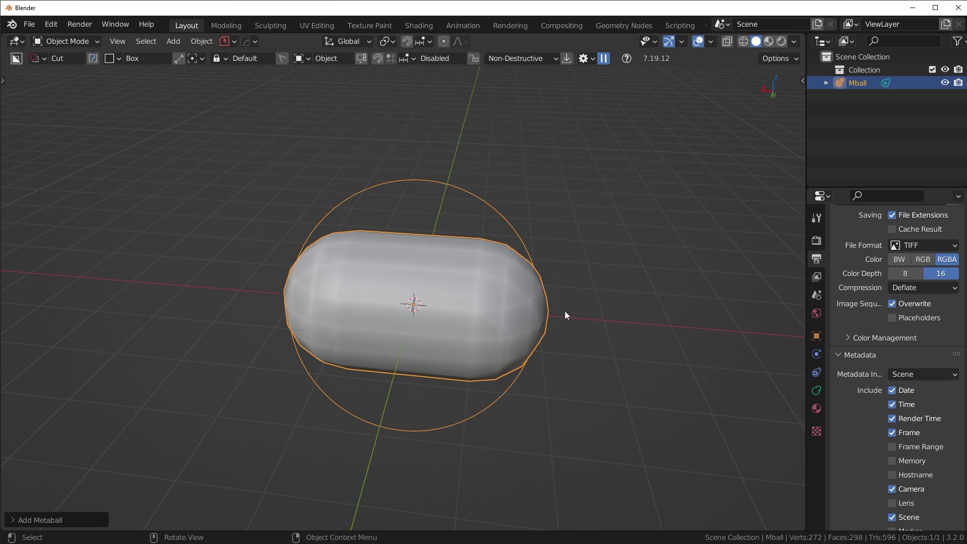
click(816, 392)
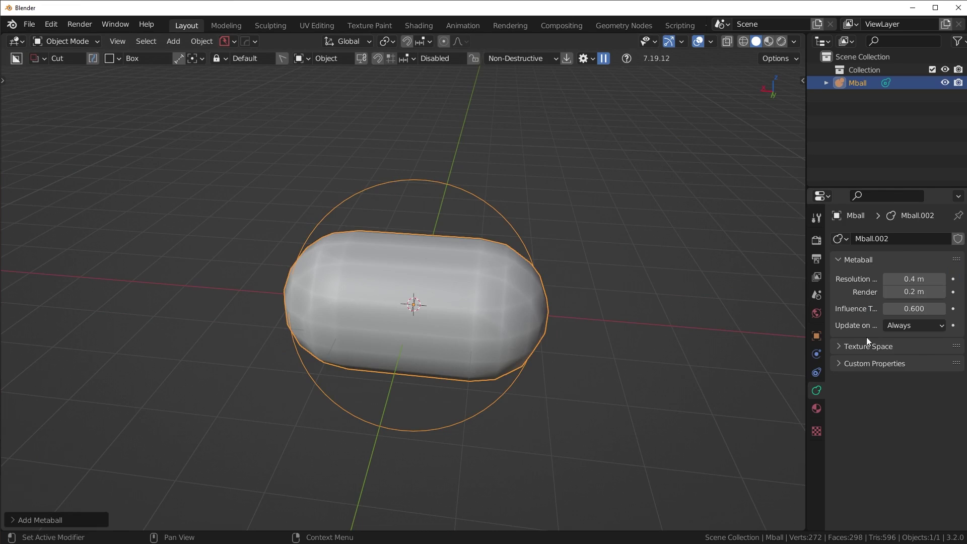
drag(806, 285, 748, 285)
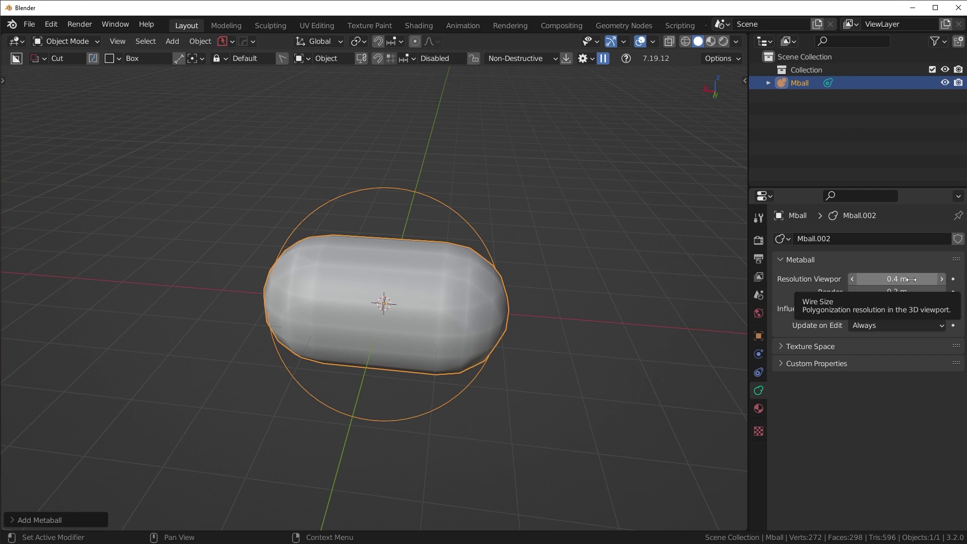
- Refine the capsule metaball's viewport resolution to 0.07 m
mouse_move(916, 279)
mouse_down()
mouse_move(857, 279)
mouse_move(965, 279)
mouse_move(913, 279)
mouse_up()
click(912, 279)
text(.)
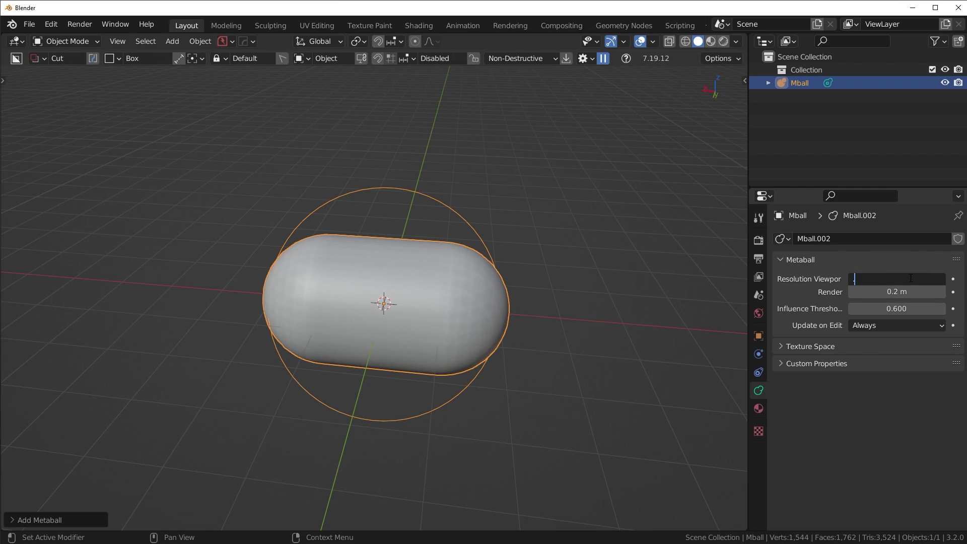
text(1)
key(Return)
click(910, 279)
text(.08)
key(Return)
click(851, 279)
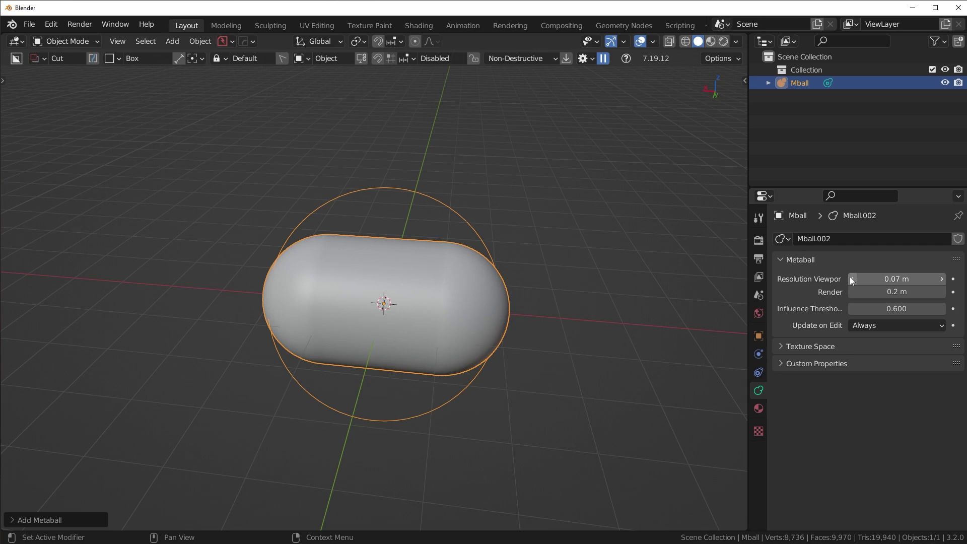
- Inspect the capsule's mesh density with the wireframe displayed, and hide the wireframe again
scroll(504, 307, up, 3)
key(q)
click(429, 345)
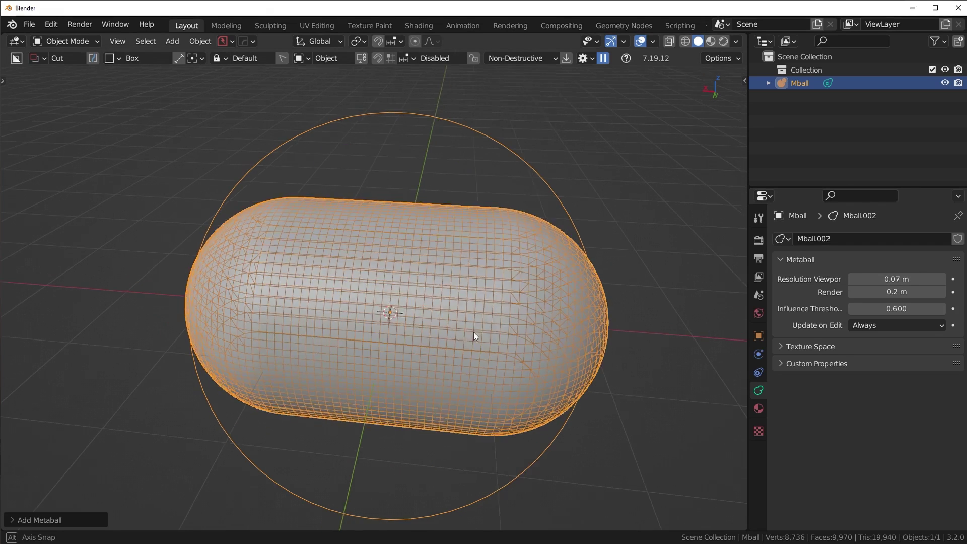
middle_drag(474, 331, 515, 322)
key(alt+v)
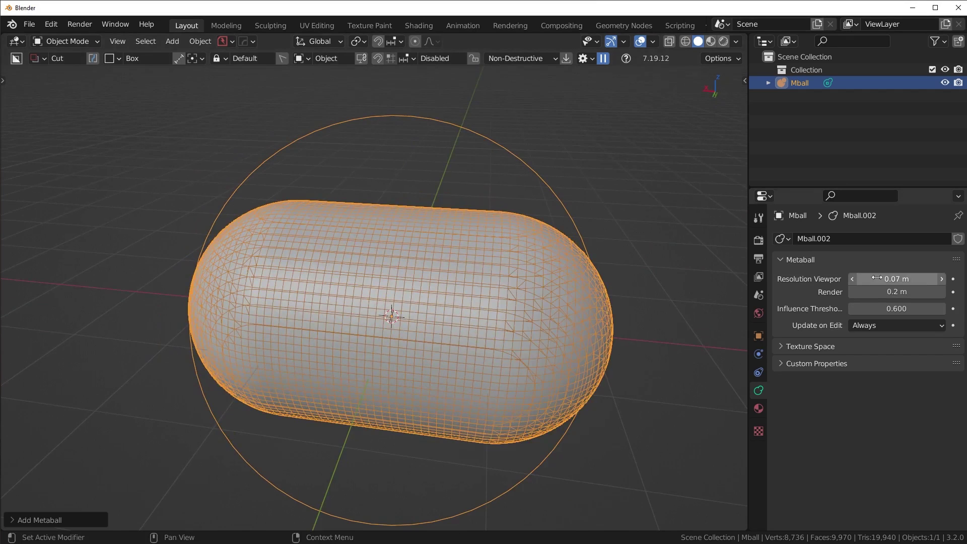
drag(875, 279, 906, 279)
key(ctrl+z)
key(q)
click(412, 241)
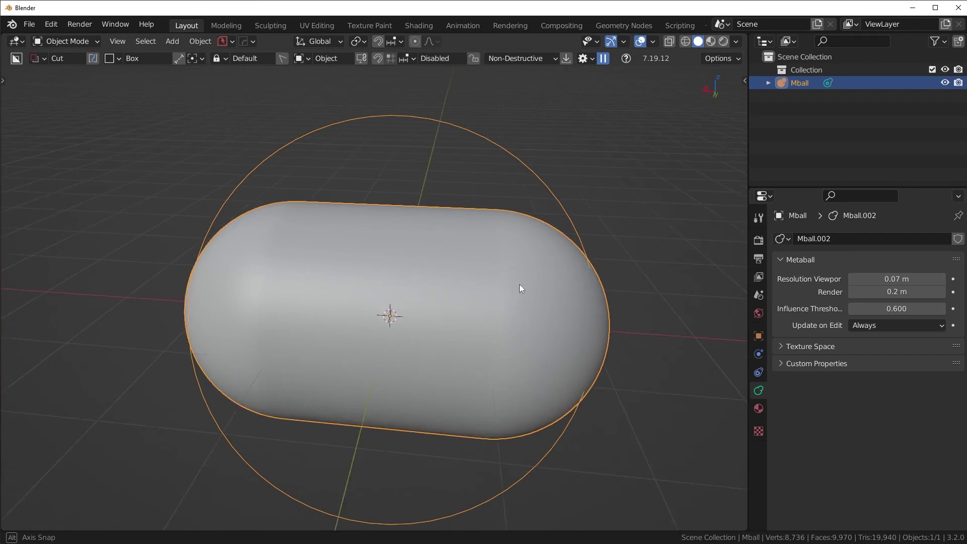
- In the right side view, rotate the capsule 90 degrees so that it lies along the Y axis
middle_drag(519, 284, 389, 217)
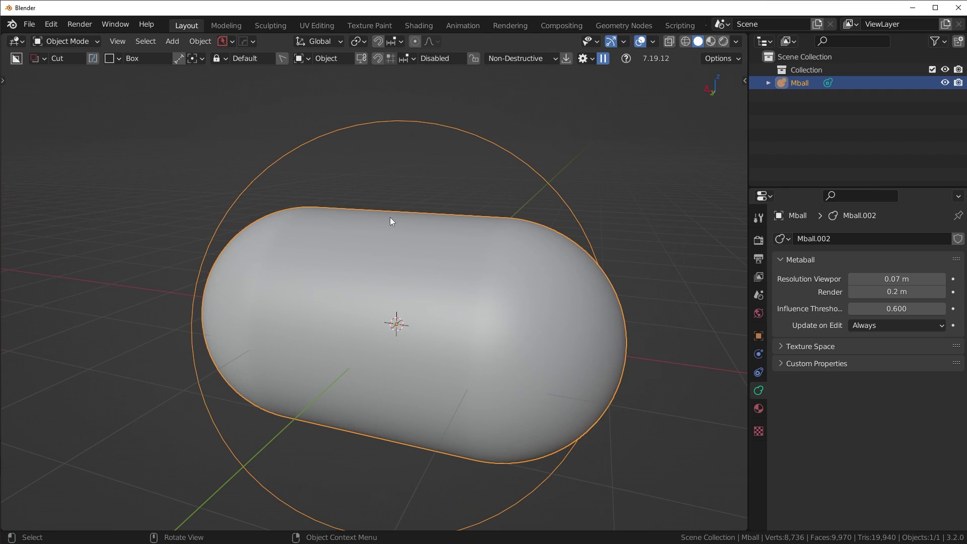
scroll(460, 368, down, 3)
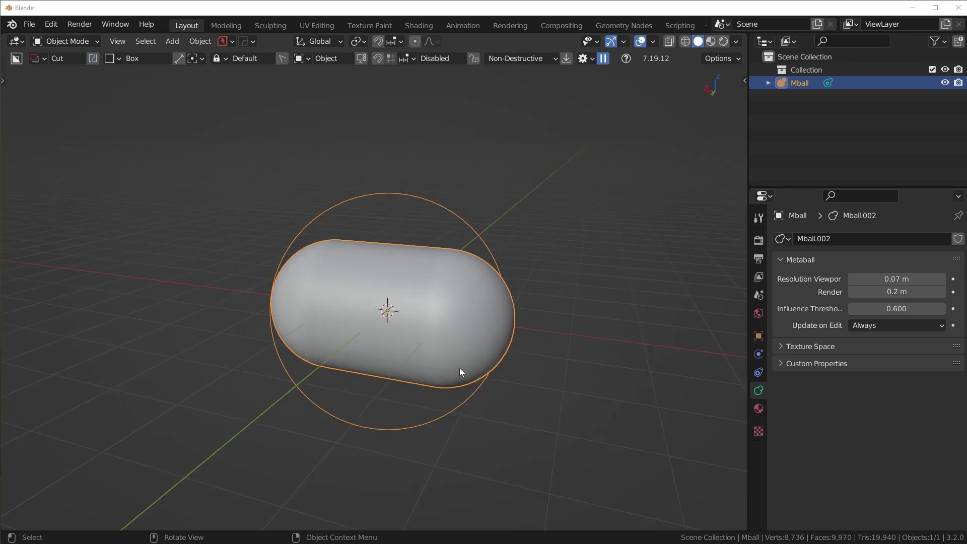
middle_drag(460, 368, 494, 355)
key(KP_3)
text(r)
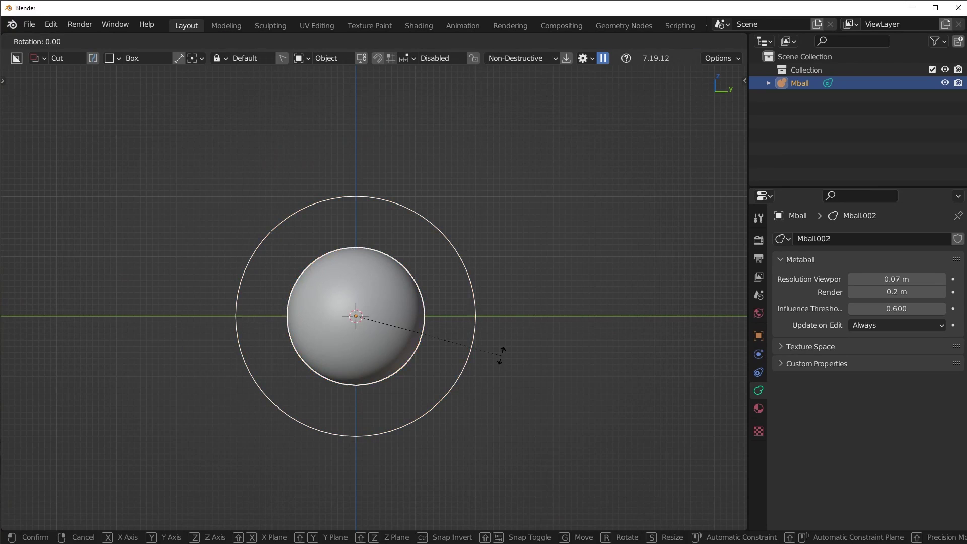
text(90)
key(Return)
- Duplicate the capsule and place the copy about 1.6 m along Y and 1.4 m up in Z, merging with the original
key(shift+d)
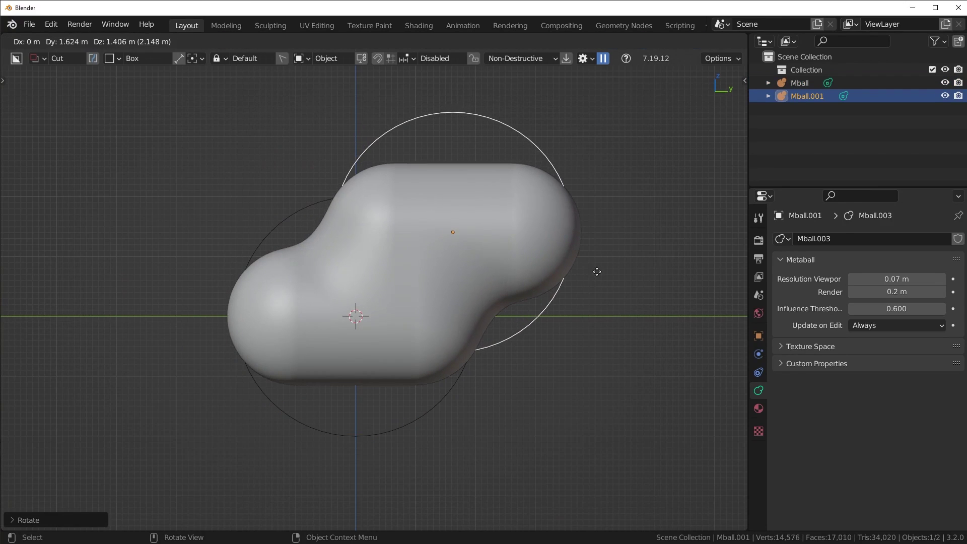
click(598, 268)
scroll(488, 276, up, 3)
scroll(312, 298, down, 2)
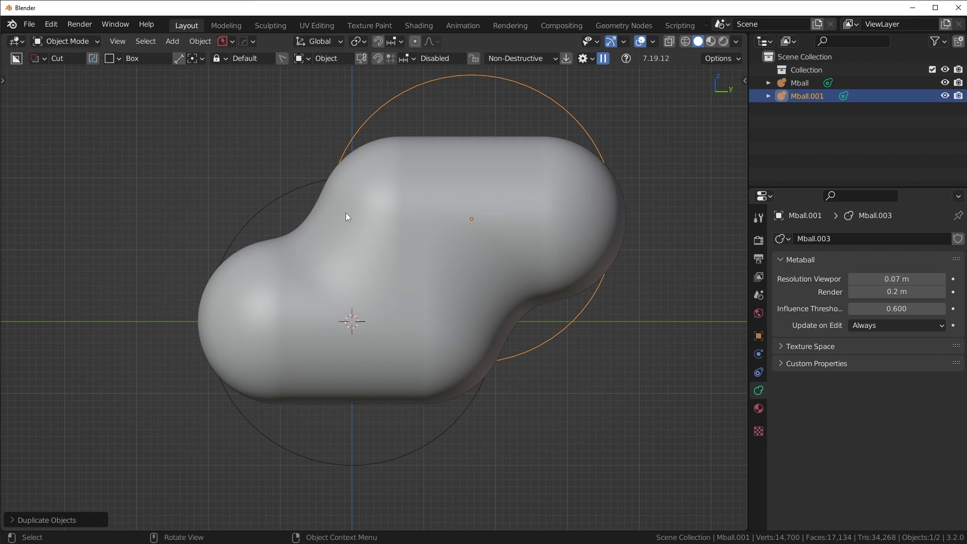
key(g)
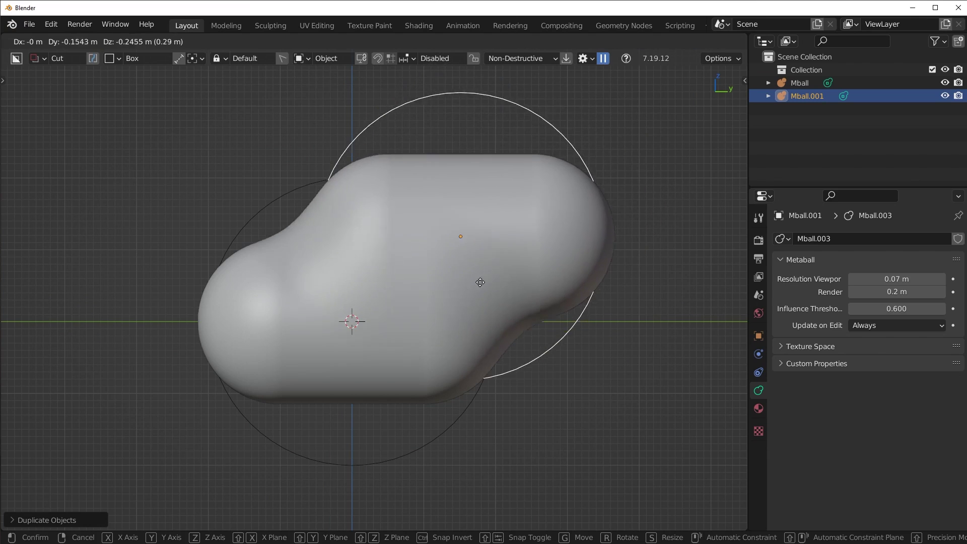
click(504, 259)
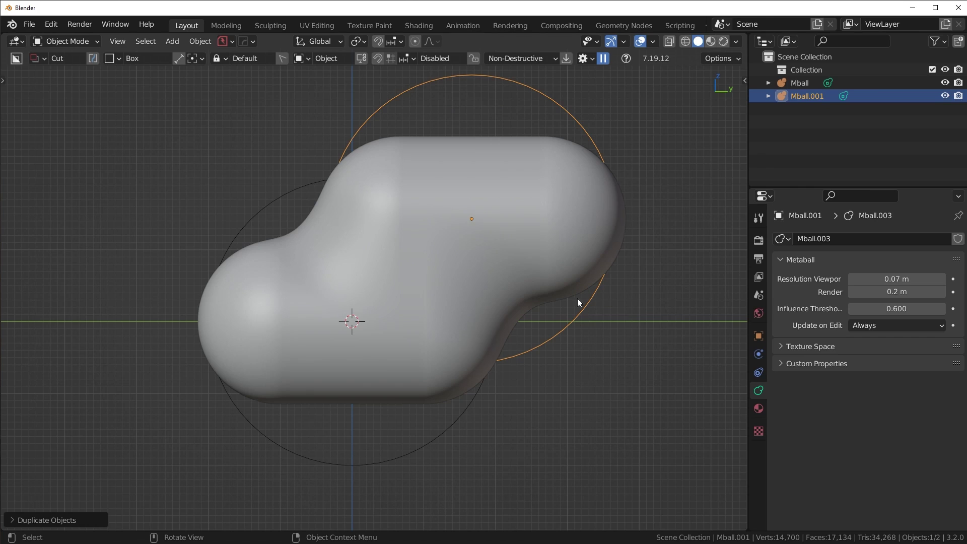
- Enlarge the upper duplicated capsule and scale down the original lower capsule
key(s)
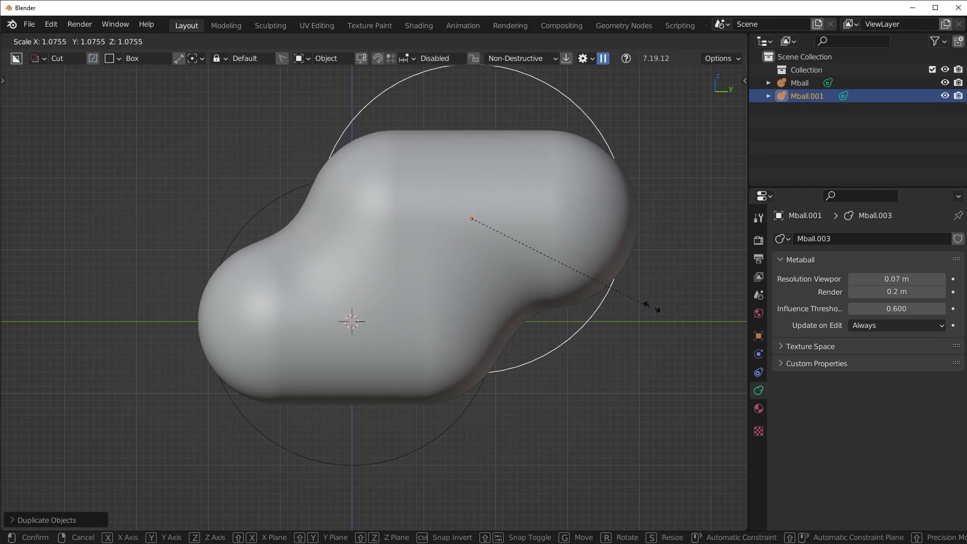
click(421, 439)
click(422, 439)
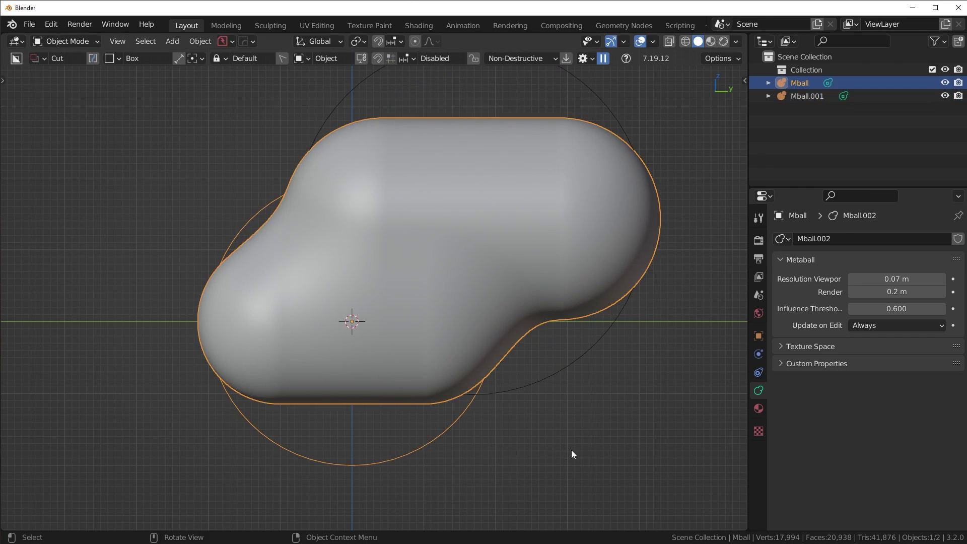
key(s)
click(534, 432)
- Nudge the lower capsule slightly upward, about 0.08 m in Z, keeping the right side view
key(g)
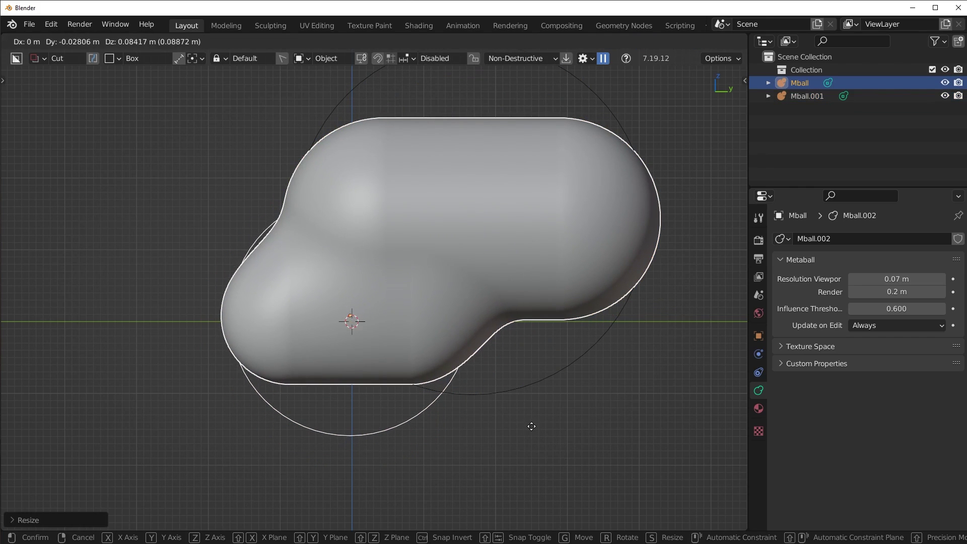
click(556, 398)
mouse_move(556, 394)
middle_down()
mouse_move(525, 400)
mouse_move(549, 396)
middle_up()
key(KP_3)
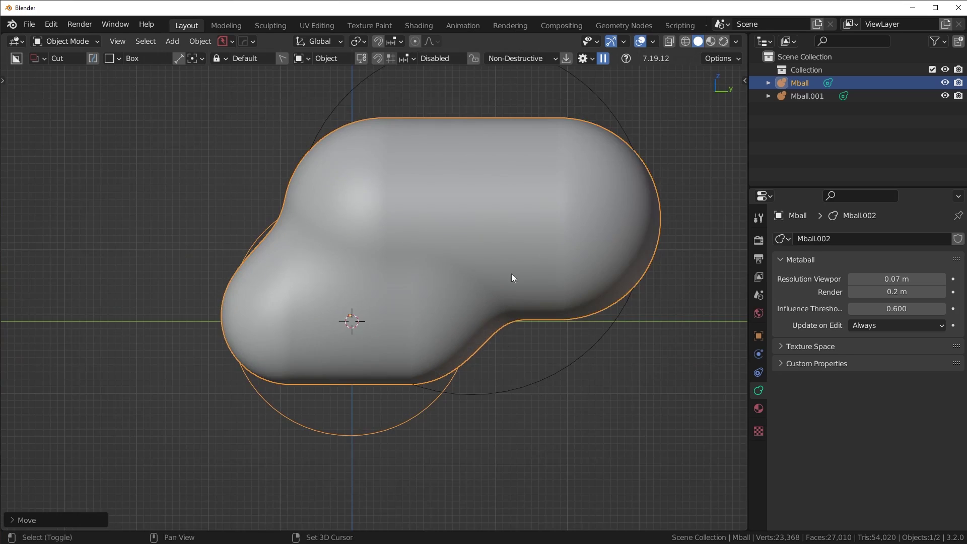
- Add another capsule metaball at the origin and rotate it 90 degrees about the Z axis
shift+middle_drag(511, 274, 410, 311)
key(shift+a)
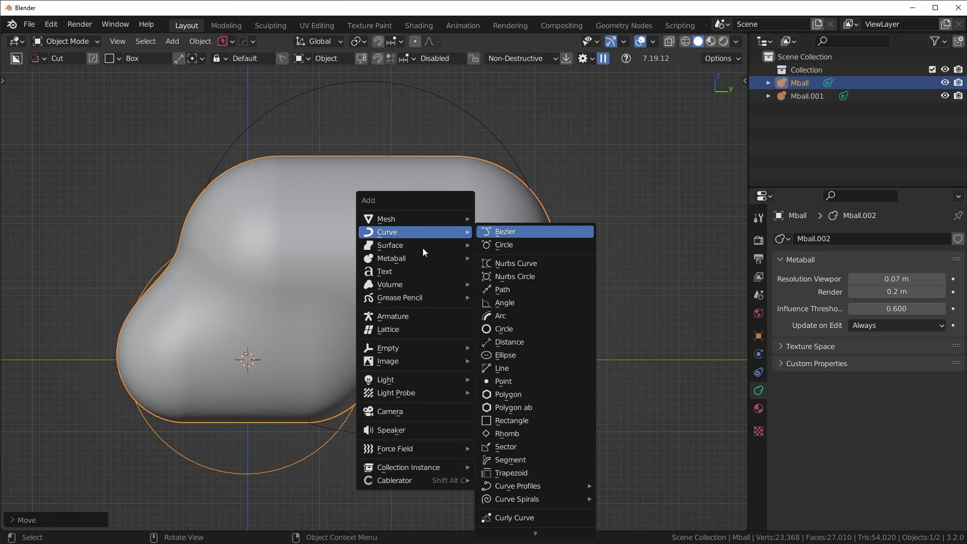
mouse_move(455, 257)
click(519, 268)
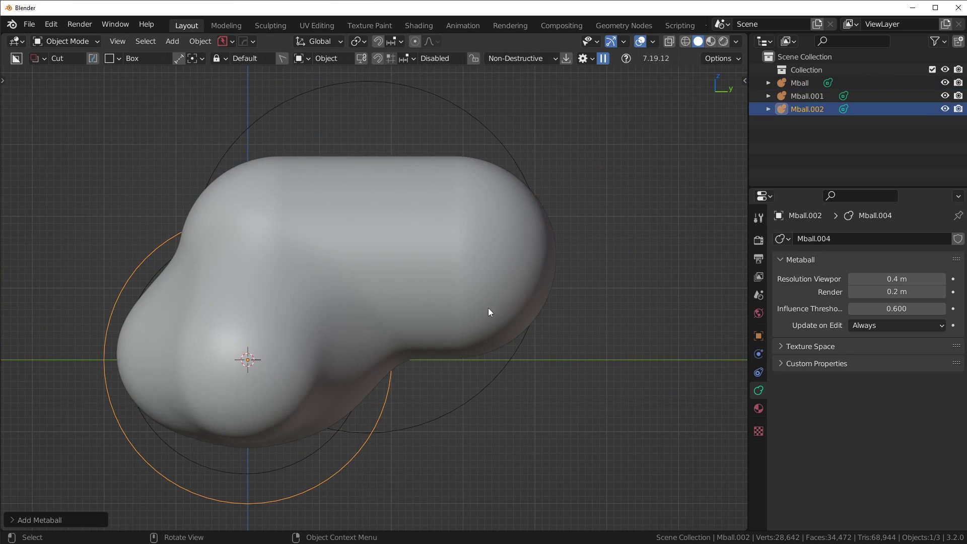
text(rz90)
key(Return)
- Scale down the new capsule and position it as a bump on the large capsule's upper edge, toward positive Y
key(g)
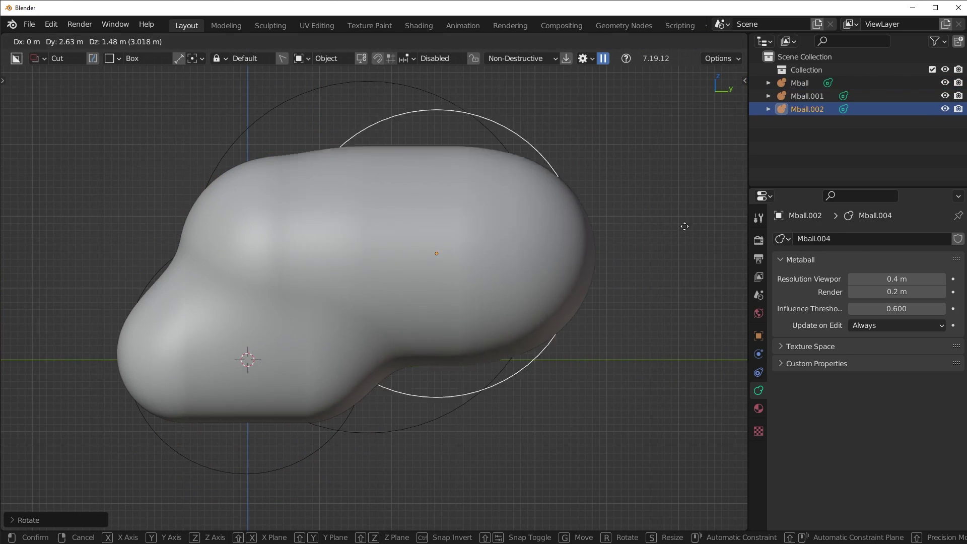
click(777, 172)
key(s)
click(590, 264)
key(g)
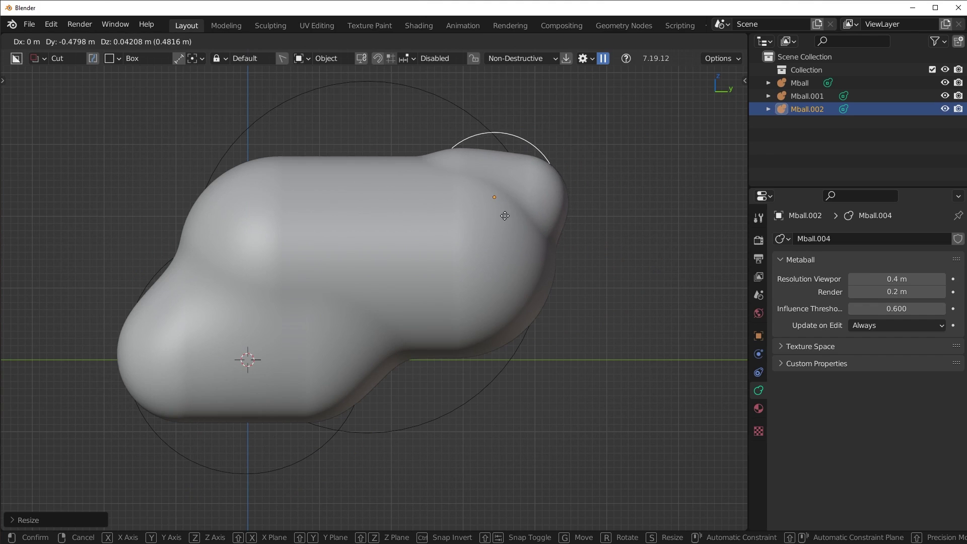
click(201, 123)
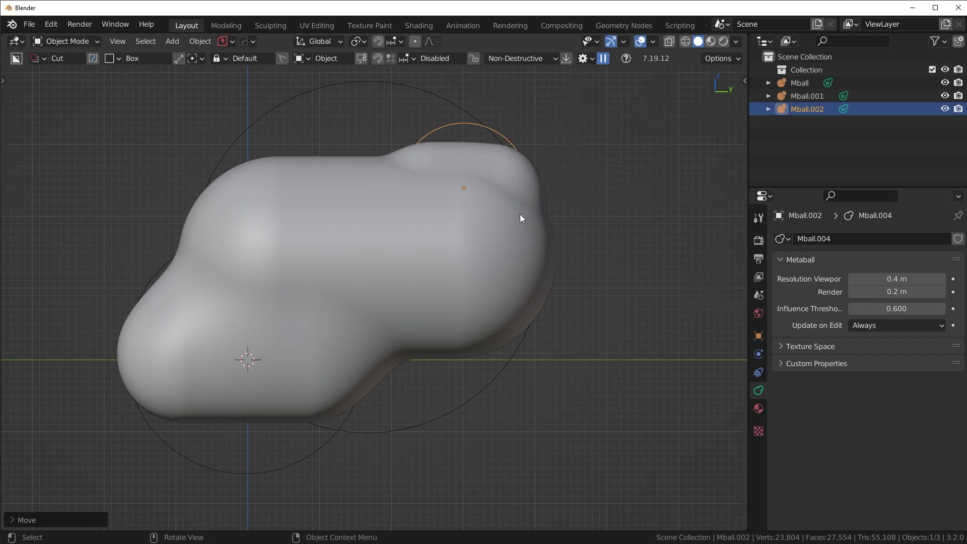
- Scale the small upper capsule down further in the right side view
middle_drag(520, 213, 412, 253)
key(KP_3)
key(s)
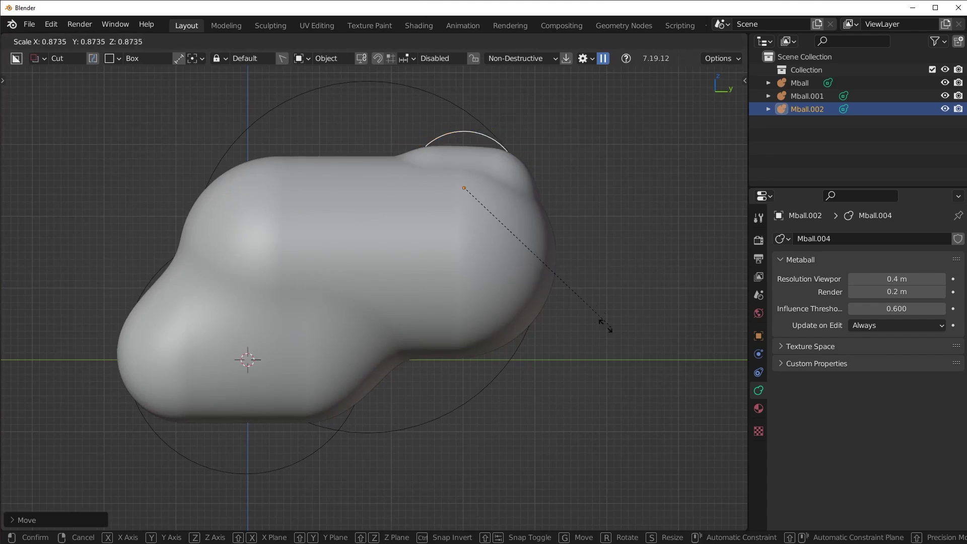
click(588, 320)
- Duplicate the small upper capsule, enlarge the copy and place it as a bump along the lower capsule's underside
scroll(458, 359, down, 2)
shift+middle_drag(457, 359, 518, 344)
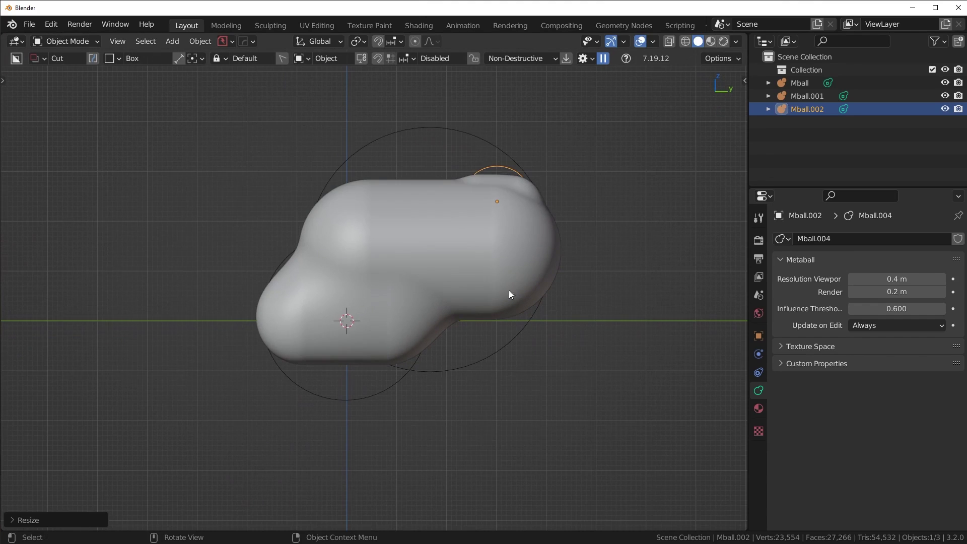
key(shift+d)
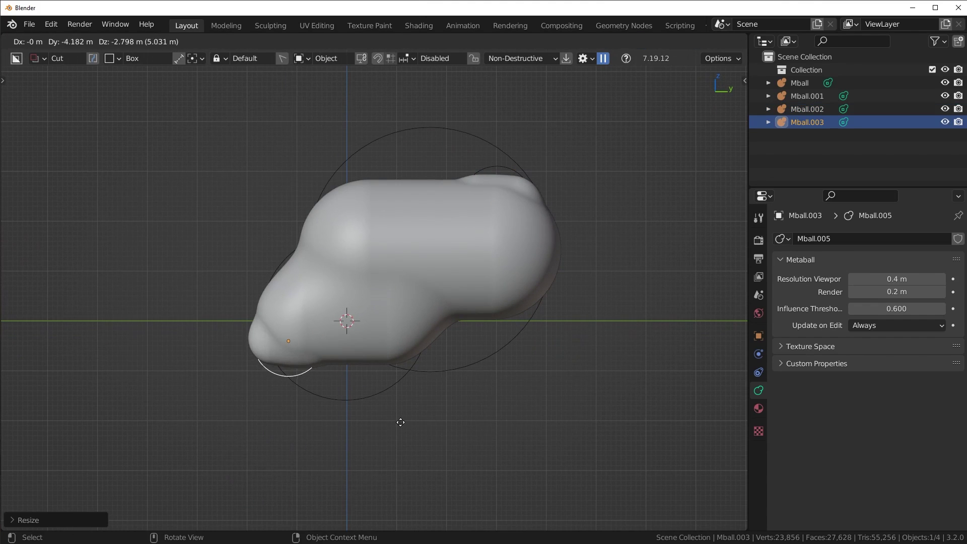
click(396, 422)
key(s)
click(476, 412)
key(g)
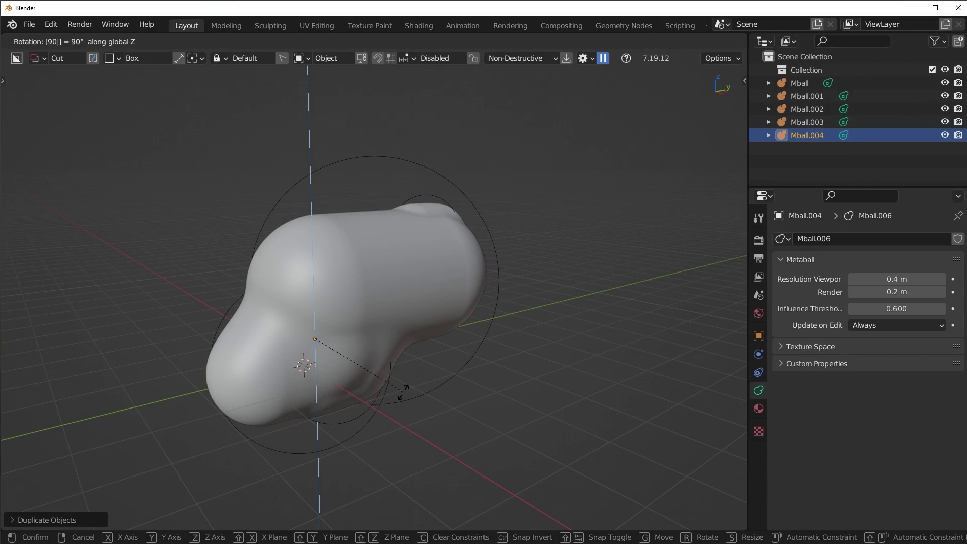
- Rotate the newly duplicated capsule 90 degrees about the Z axis and make its metaball element Negative
key(Return)
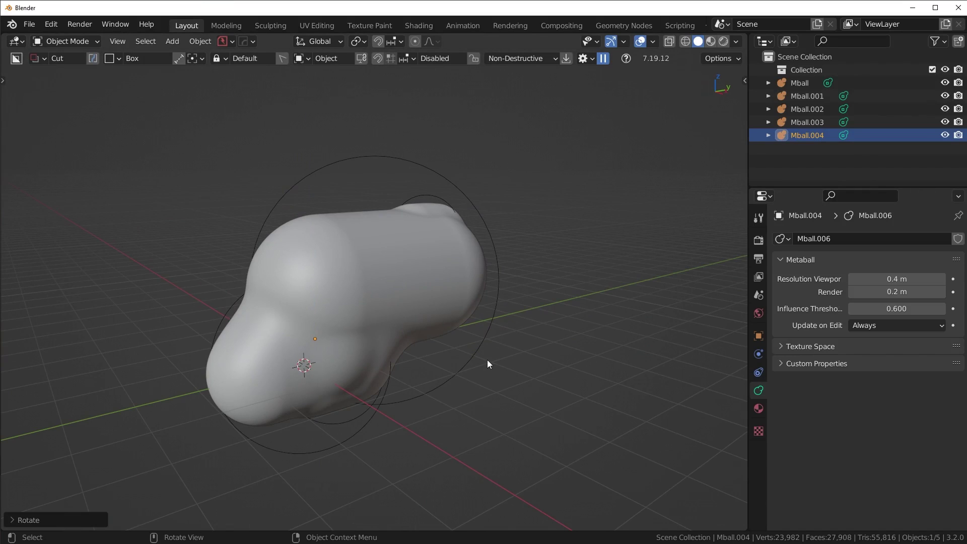
key(ctrl+Tab)
click(394, 361)
scroll(451, 373, up, 3)
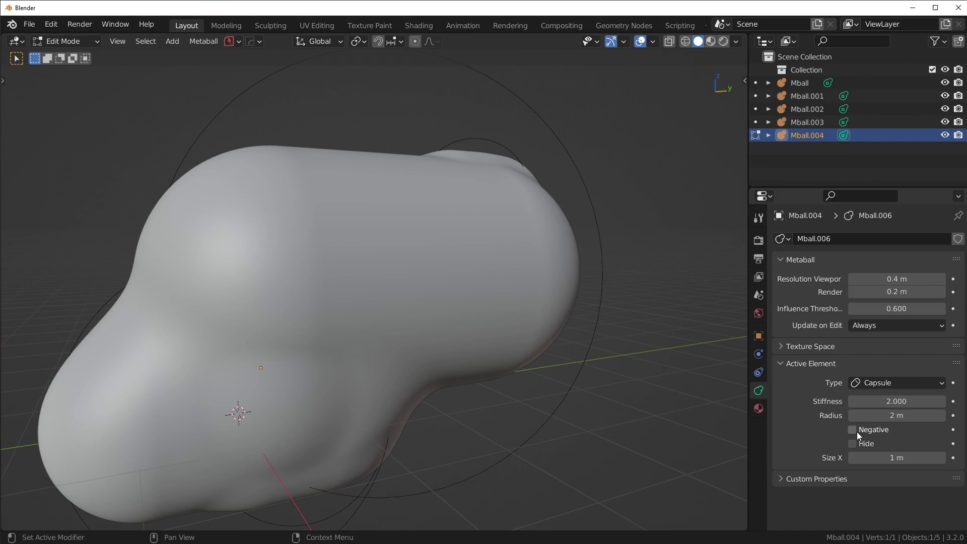
click(855, 430)
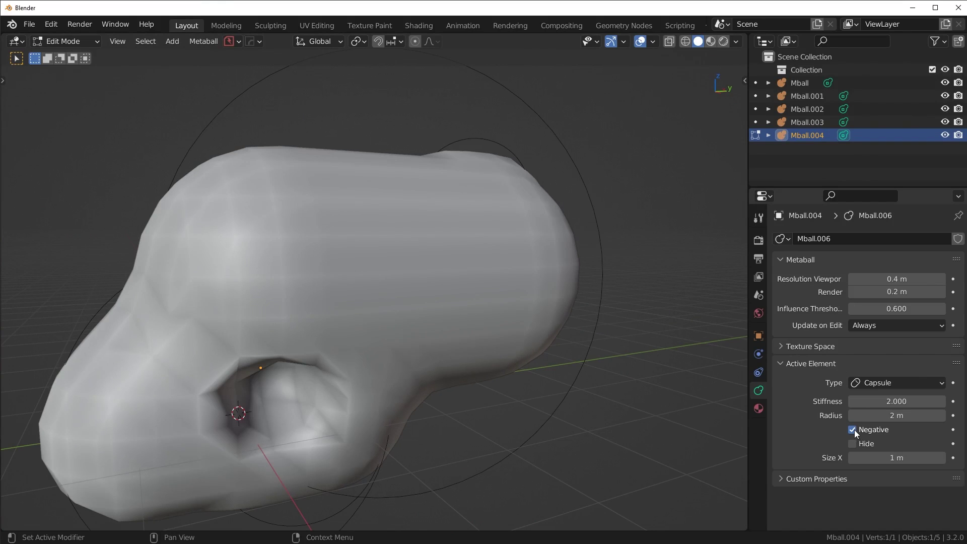
- Refine the metaballs by setting their viewport resolution to 0.07 m
scroll(442, 443, down, 3)
middle_drag(449, 425, 478, 427)
scroll(478, 426, up, 3)
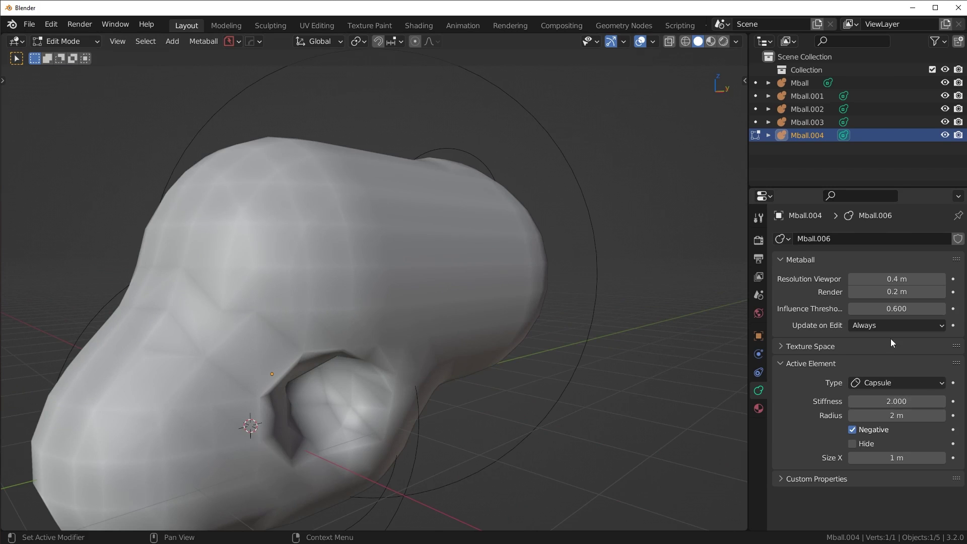
drag(896, 278, 836, 278)
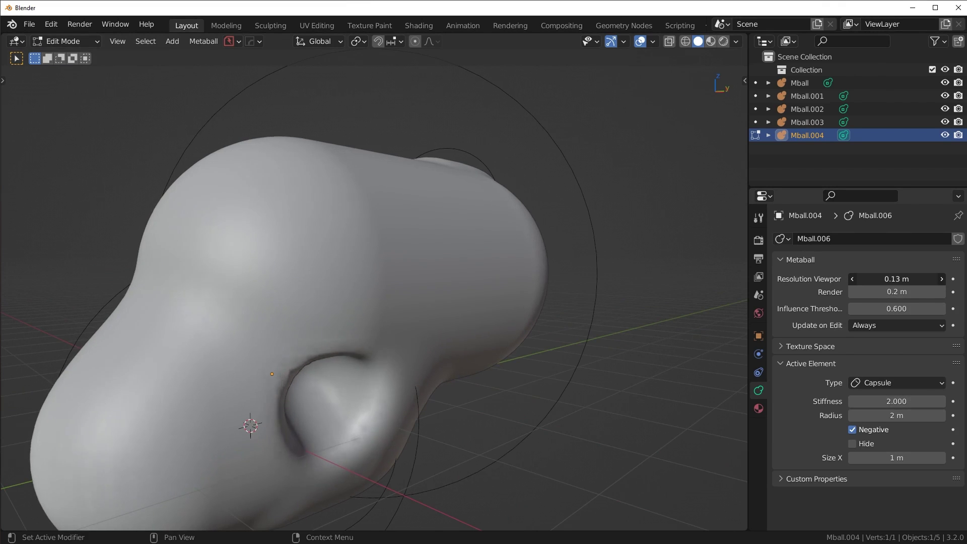
click(908, 279)
text(.07)
key(Return)
- Move the negative capsule element sideways and up so it carves a dent into the large capsule's side near its negative Y end
middle_drag(336, 429, 328, 443)
middle_drag(379, 467, 524, 410)
key(KP_1)
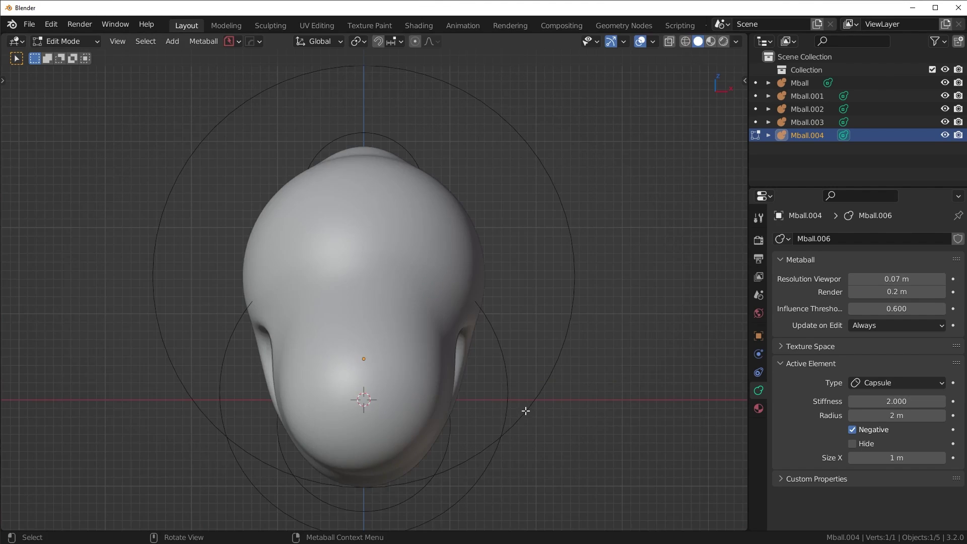
key(g)
click(676, 391)
middle_drag(675, 391, 357, 378)
key(KP_1)
key(g)
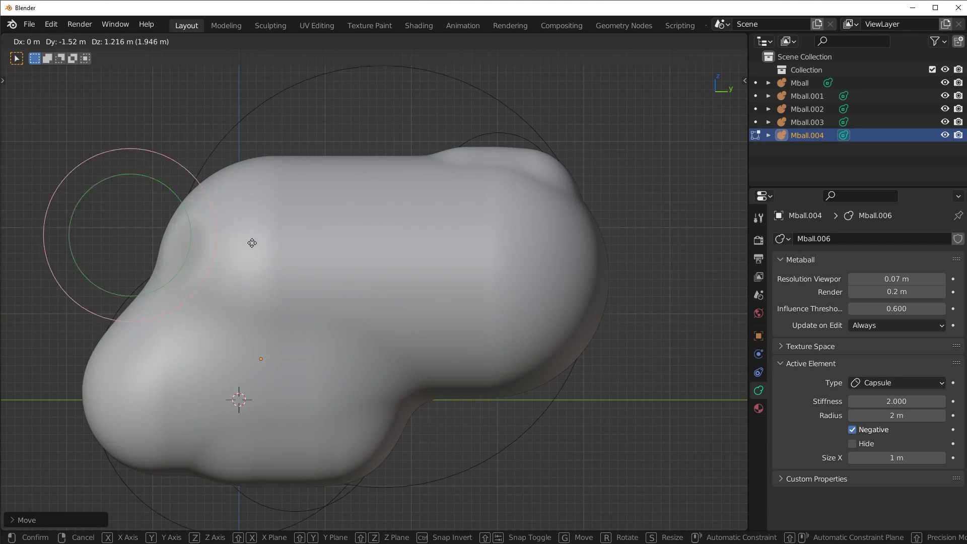
click(313, 272)
middle_drag(312, 272, 377, 273)
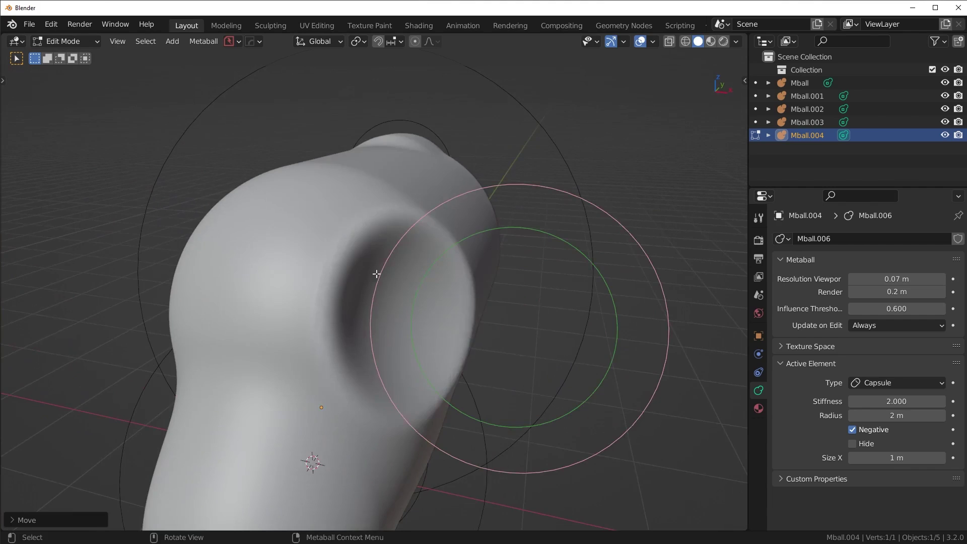
middle_drag(431, 354, 406, 369)
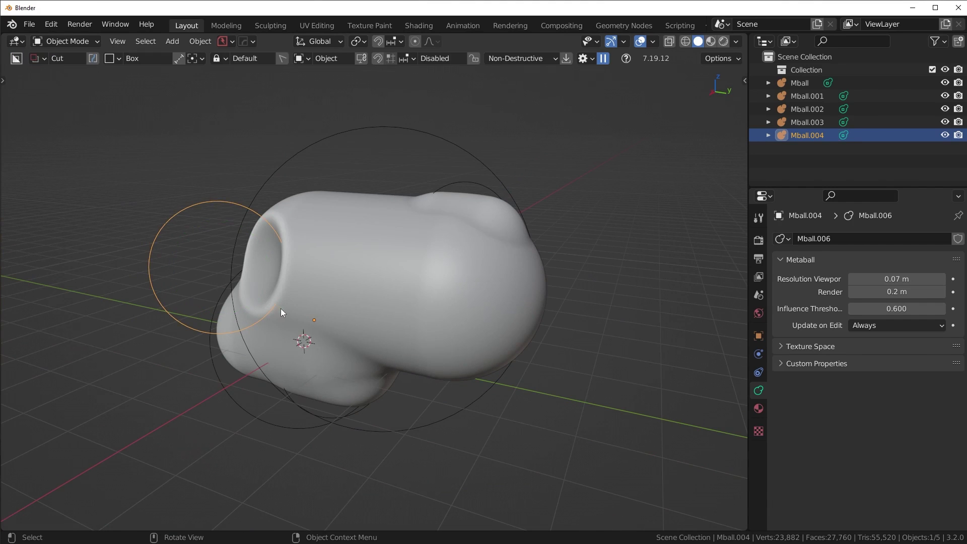
- Delete the negative capsule object and select the base metaball of the blended shape
middle_drag(281, 309, 274, 277)
key(Delete)
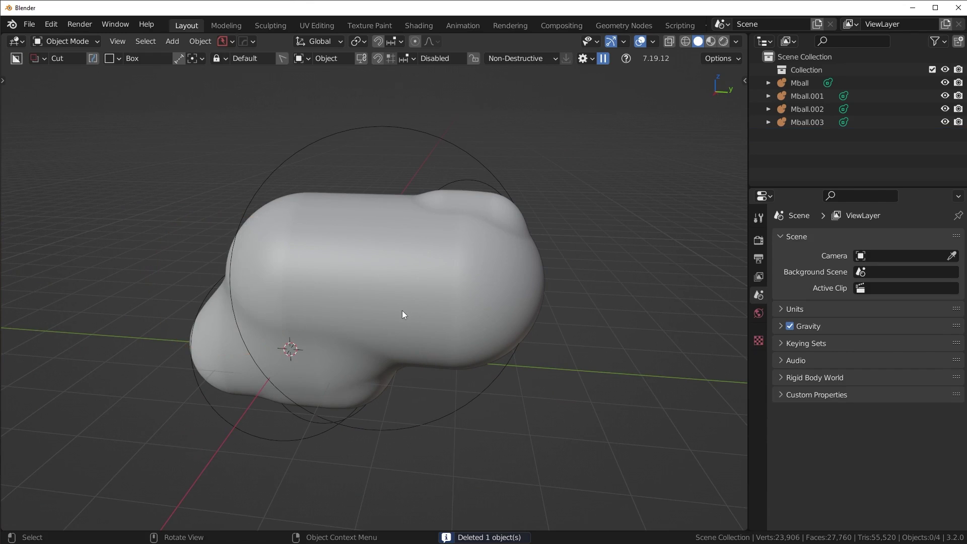
middle_drag(402, 310, 413, 272)
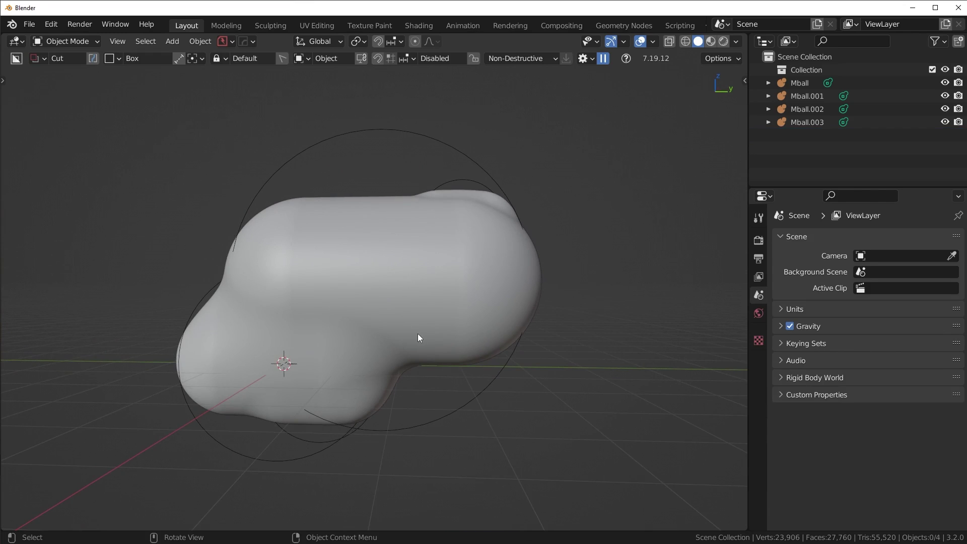
click(438, 323)
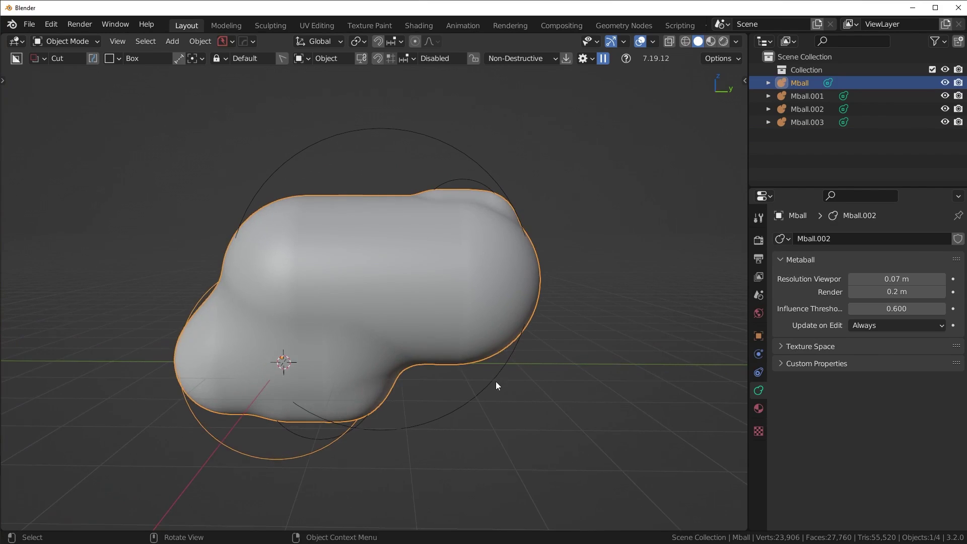
key(s)
key(y)
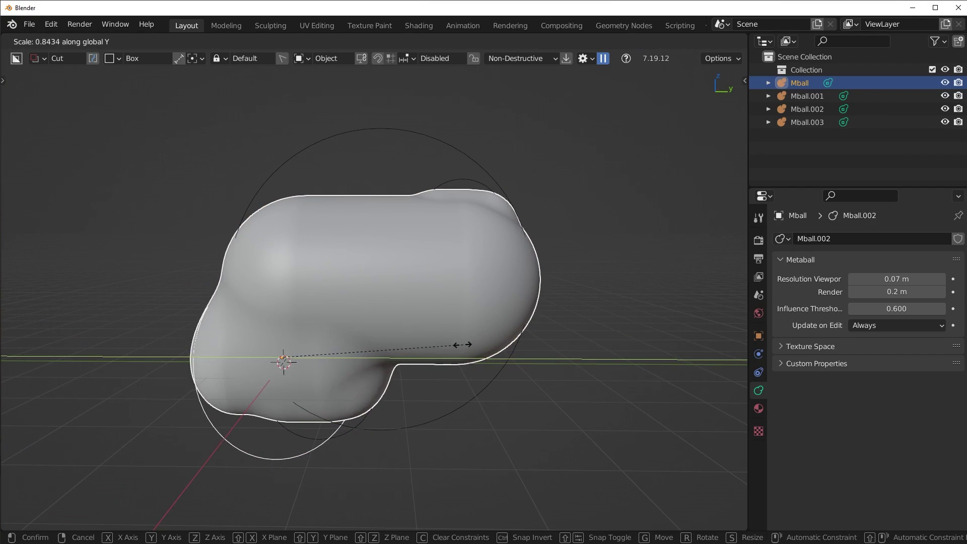
right_click(462, 343)
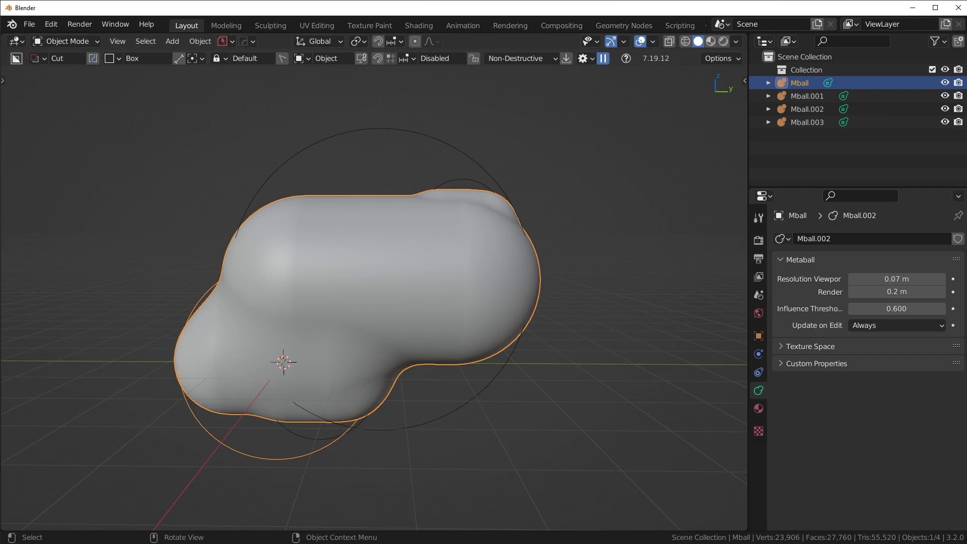
- Convert the blended metaballs into a single mesh by applying Visual Geometry to Mesh
middle_drag(503, 377, 473, 397)
key(ctrl+a)
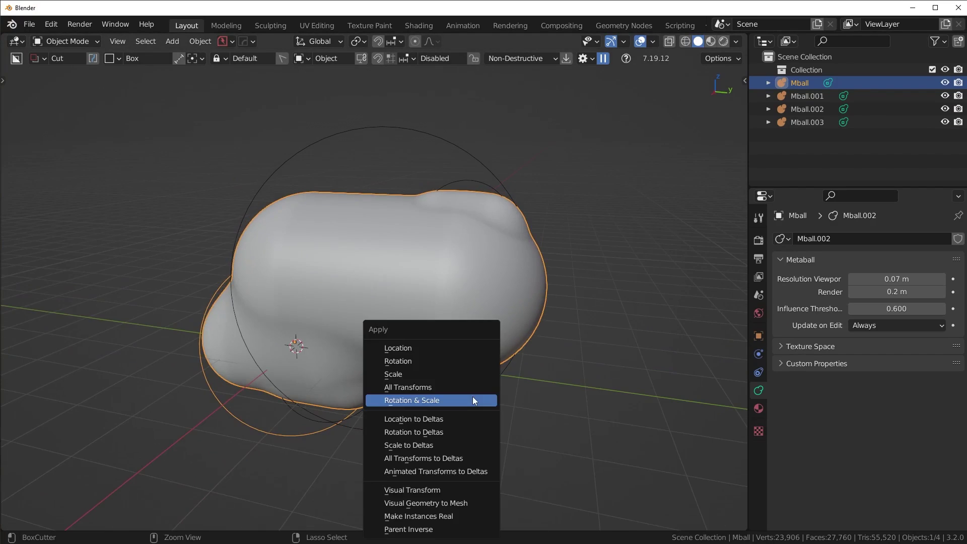
click(446, 504)
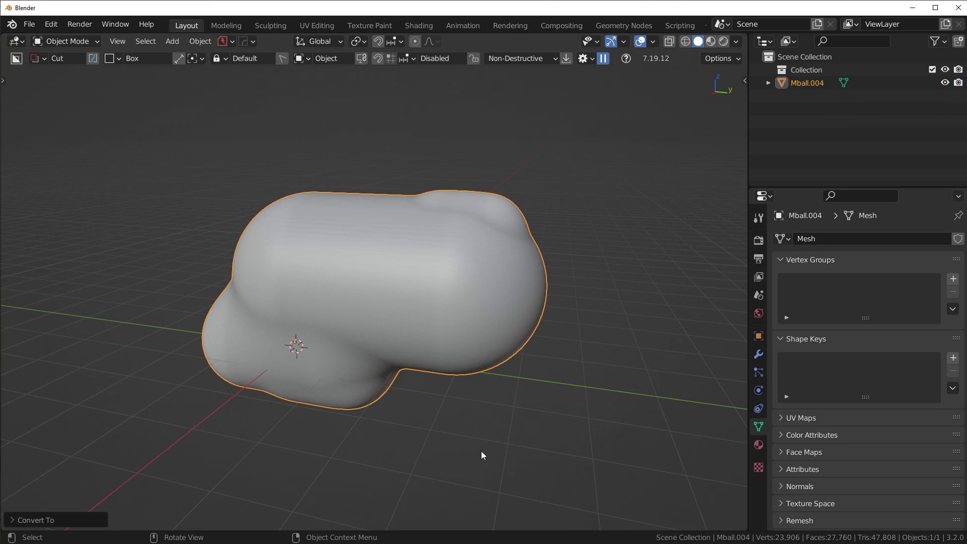
- Examine the converted mesh's vertex and face layout up close in Edit Mode and return to Object Mode
key(Tab)
click(291, 388)
middle_drag(481, 389, 449, 403)
scroll(511, 381, up, 4)
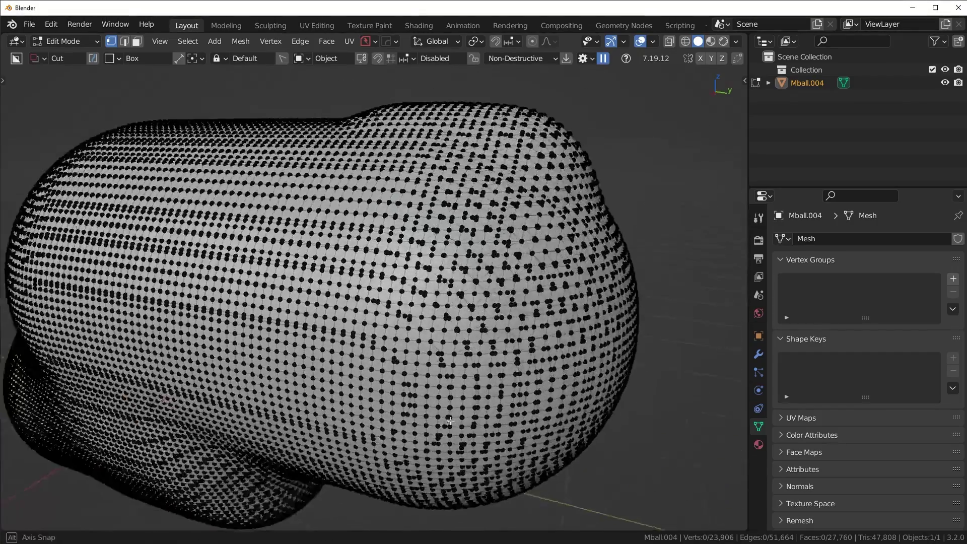
scroll(510, 407, up, 5)
middle_drag(511, 407, 363, 403)
shift+middle_drag(549, 403, 452, 392)
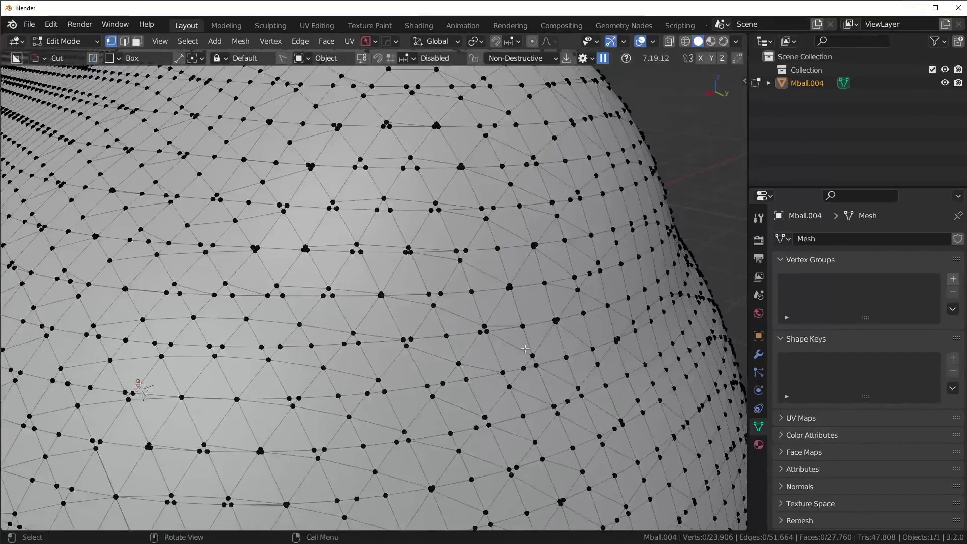
middle_drag(526, 349, 471, 349)
scroll(359, 352, down, 5)
scroll(471, 349, down, 4)
middle_drag(403, 302, 434, 336)
middle_drag(514, 346, 434, 345)
key(Tab)
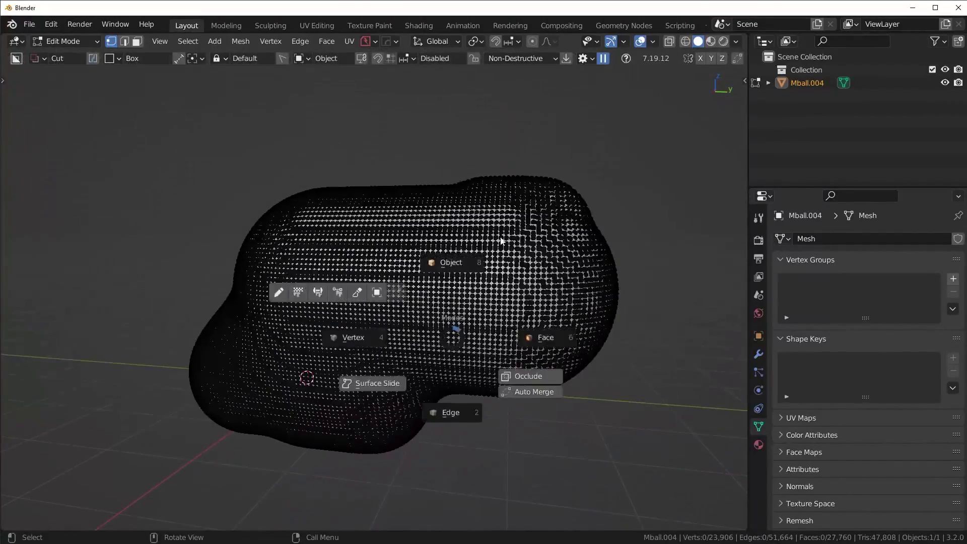
key(Tab)
- Remesh the converted object with Quad Remesher at a quad count of 5000
middle_drag(578, 285, 484, 301)
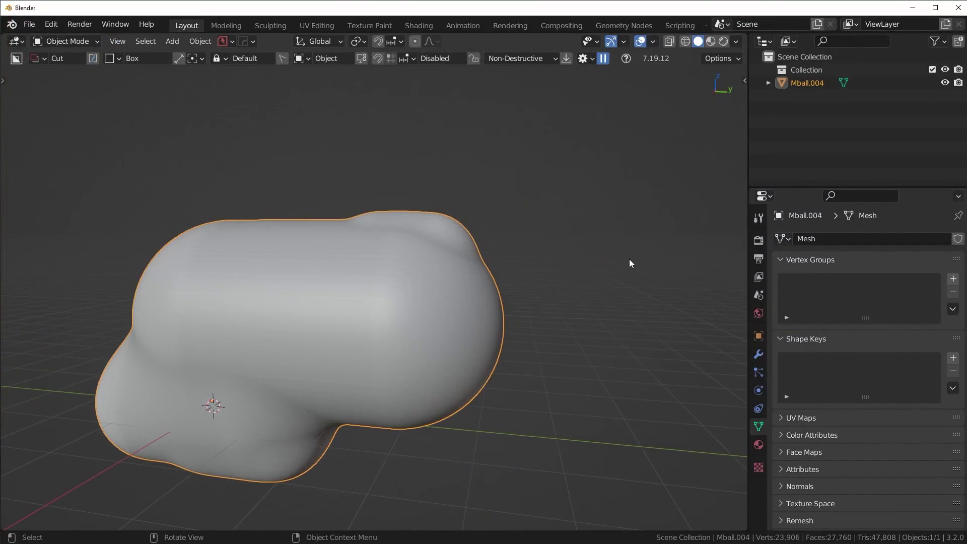
key(n)
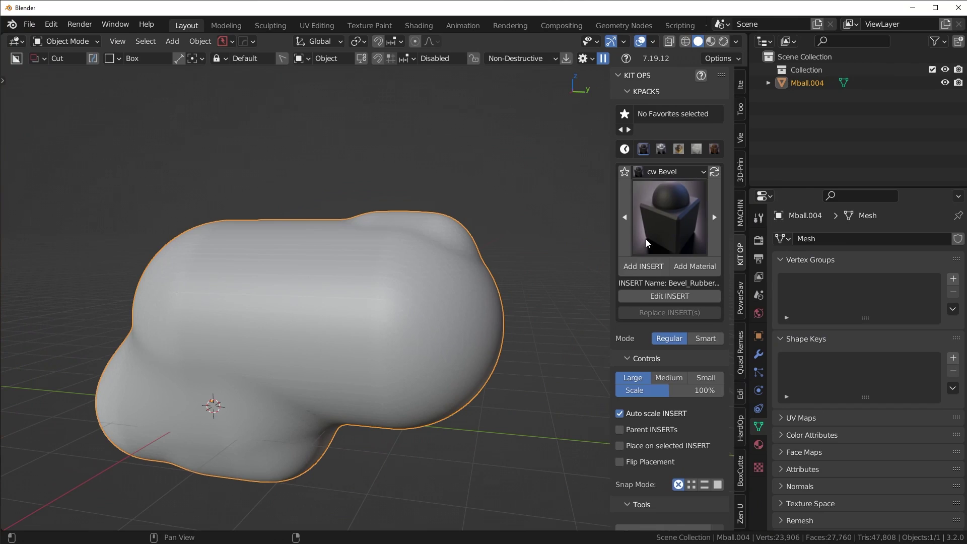
click(745, 366)
middle_drag(374, 310, 430, 362)
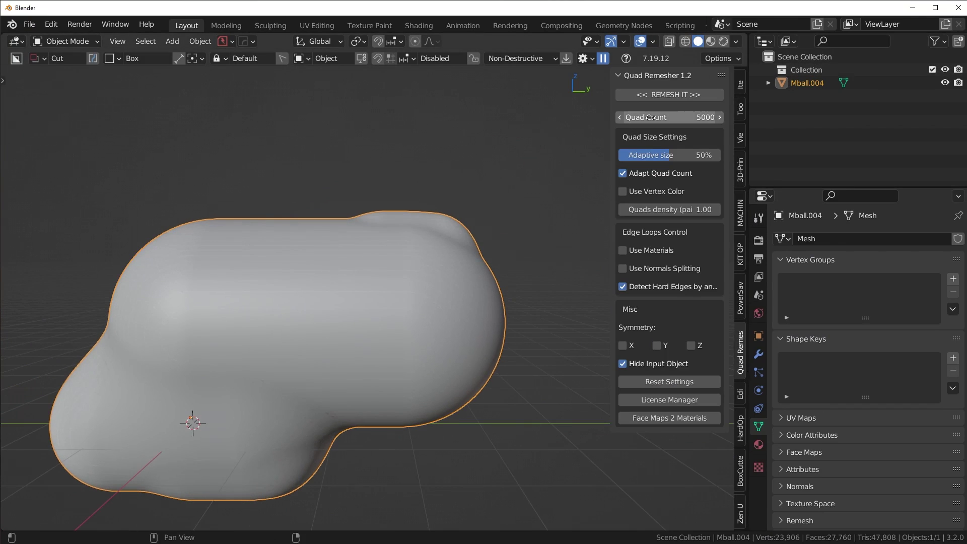
click(690, 96)
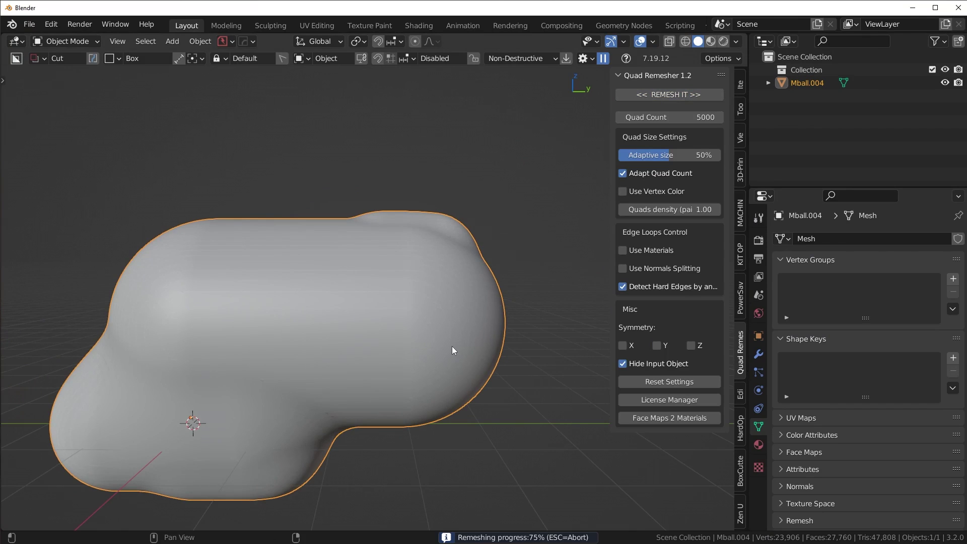
- Examine the remeshed object's quad topology from several angles in Edit Mode and return to Object Mode
key(Tab)
key(alt+a)
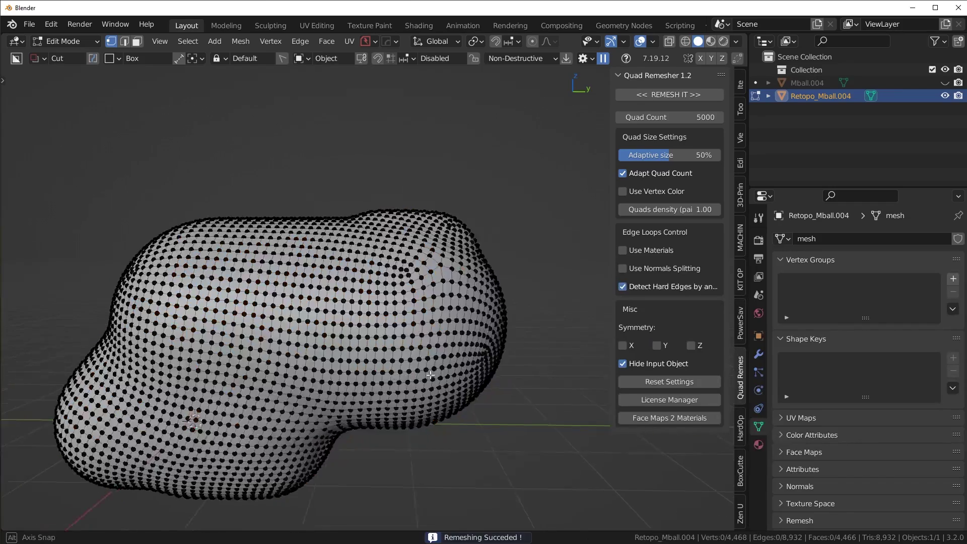
middle_drag(433, 367, 303, 392)
middle_drag(386, 211, 445, 226)
key(Tab)
- Try a level 2 Subdivision modifier with Optimal Display off on the remeshed object and remove the modifier
middle_drag(423, 395, 508, 341)
key(ctrl+2)
click(758, 354)
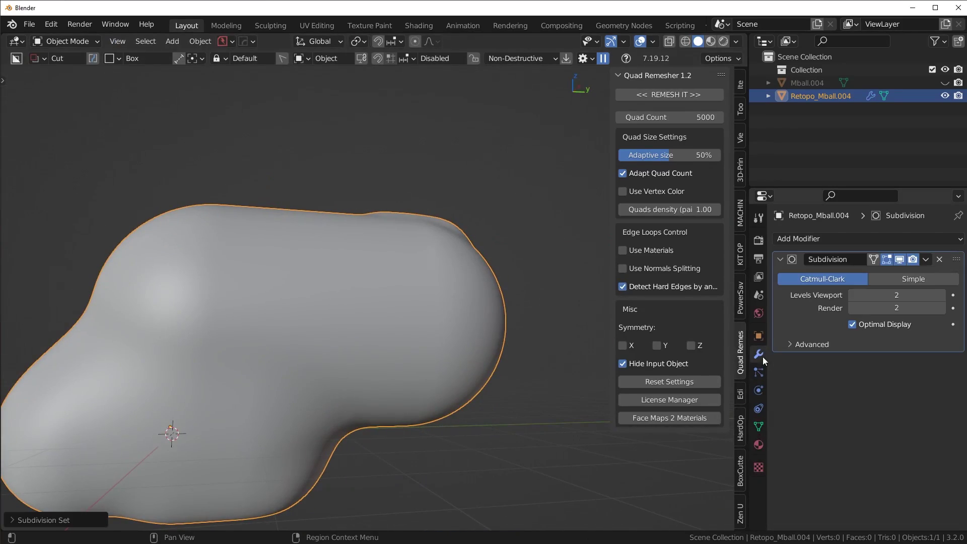
key(alt+v)
click(386, 304)
click(872, 325)
middle_drag(332, 378, 431, 318)
key(alt+v)
click(434, 319)
middle_drag(539, 285, 485, 315)
key(KP_3)
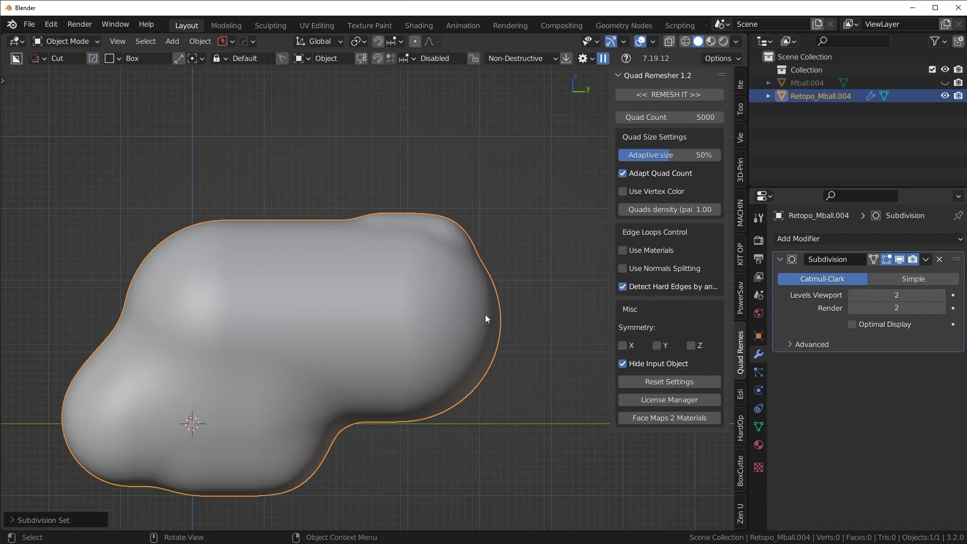
click(940, 260)
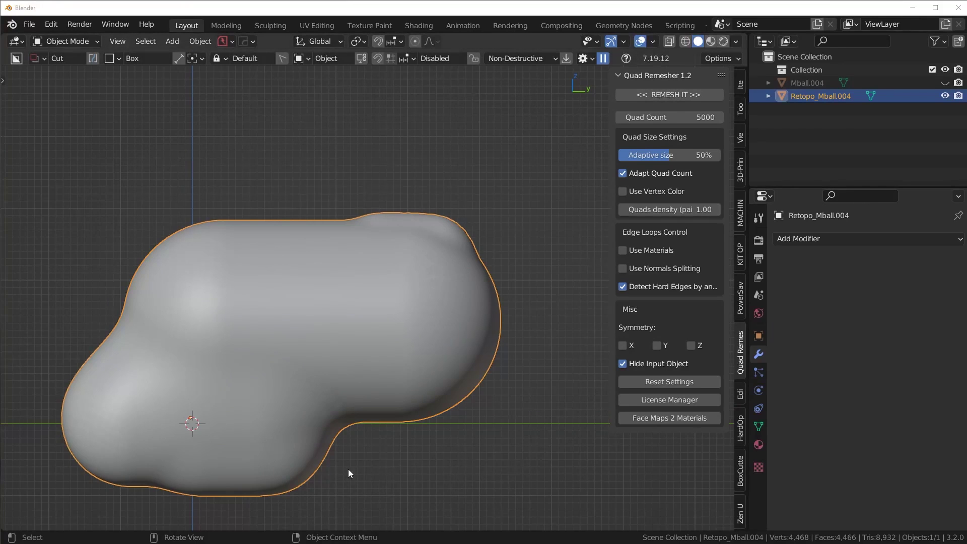
- Add a mesh cylinder with 64 vertices at the origin, working in the back view
middle_drag(350, 471, 343, 352)
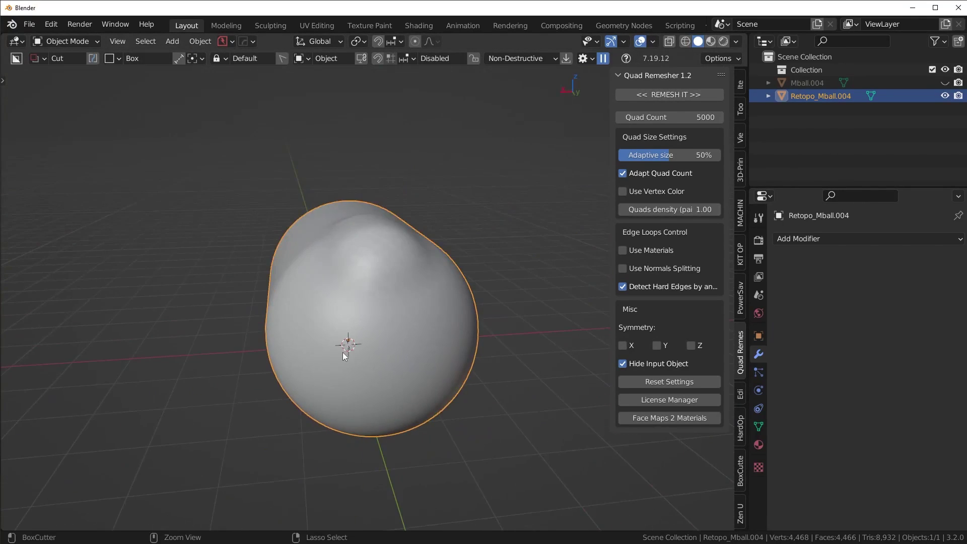
key(KP_1)
key(shift+a)
mouse_move(407, 146)
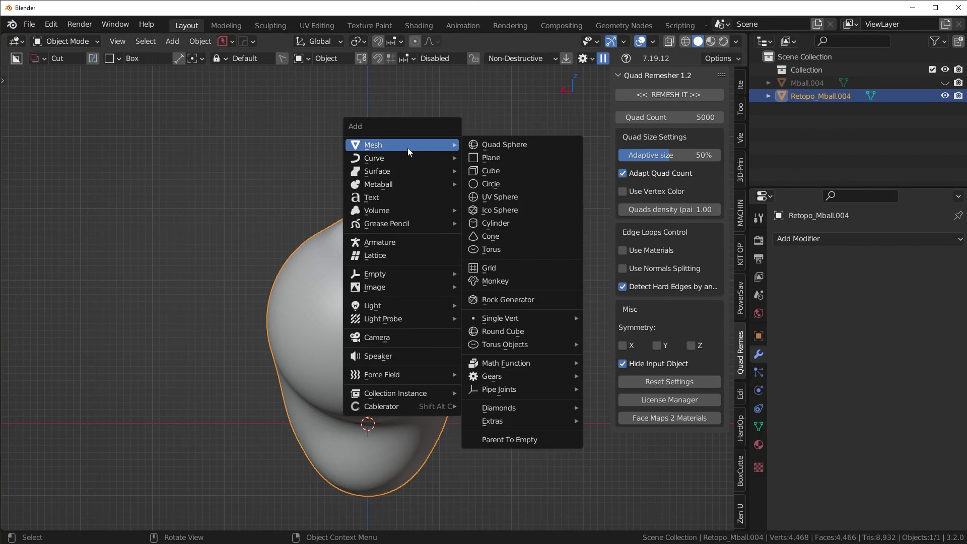
click(511, 223)
click(68, 521)
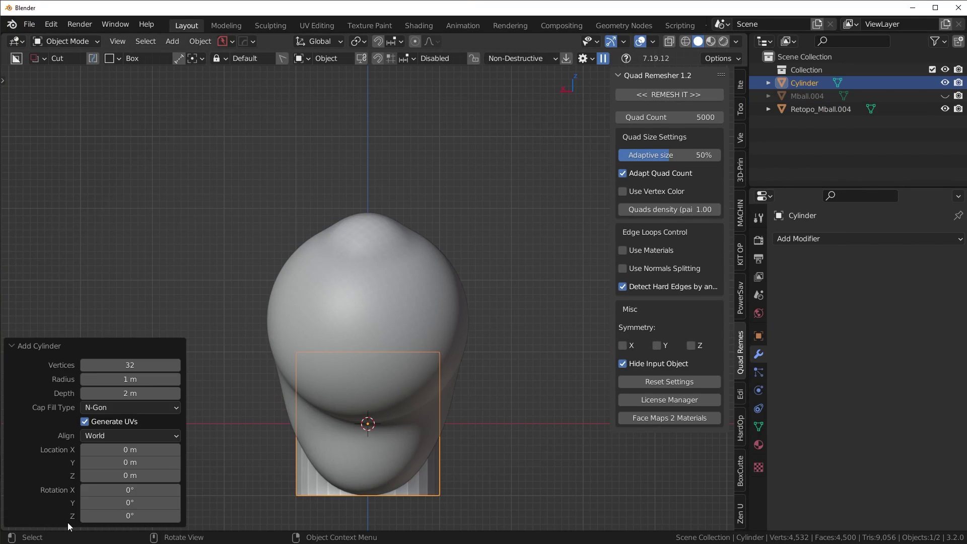
click(152, 366)
text(64)
key(Return)
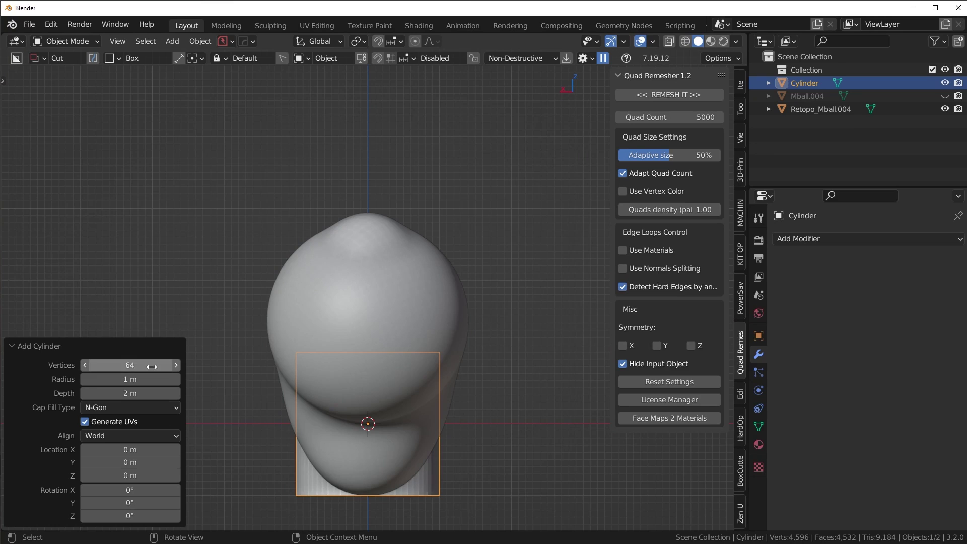
- Sharpen the cylinder with 30° sharpness and rotate it 90° about the global X axis
key(q)
click(487, 127)
key(r)
key(x)
key(9)
key(0)
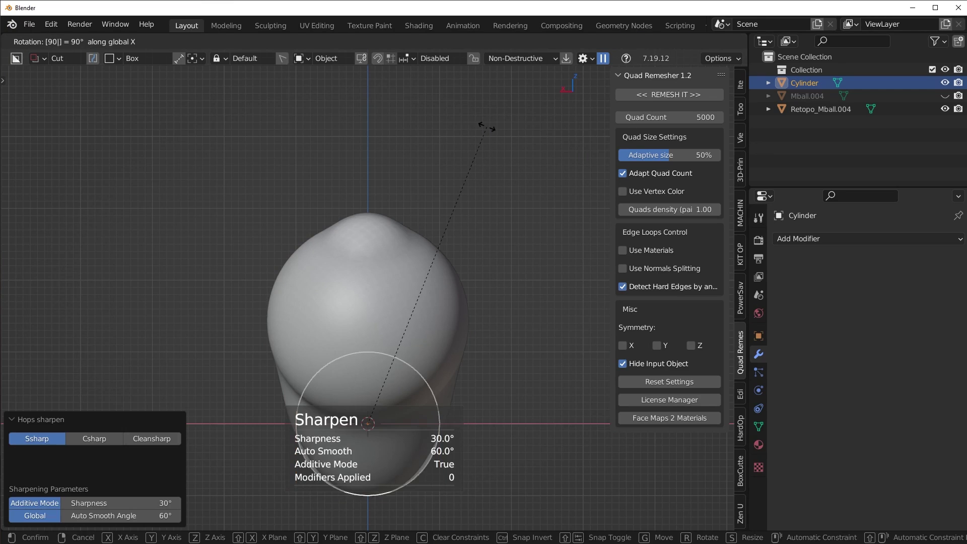
key(Return)
- Scale the cylinder to about 0.48, raise it about 2.36 m along Z, and shrink it again to about 0.75
key(s)
click(426, 402)
key(g)
key(z)
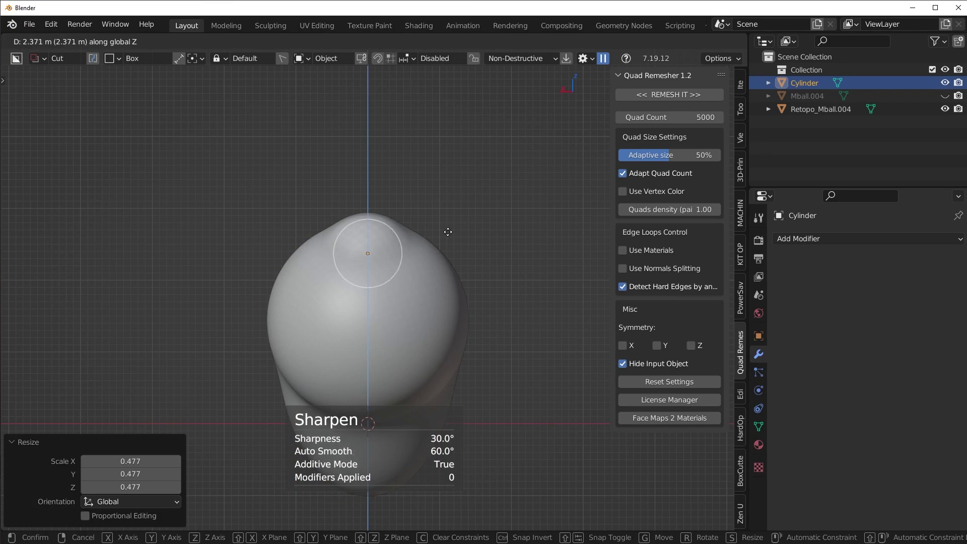
click(527, 267)
key(s)
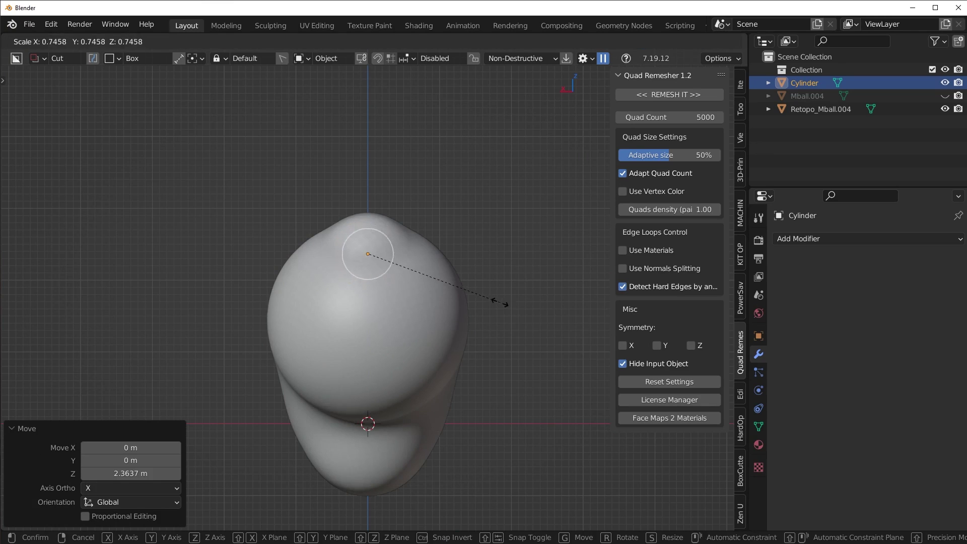
click(499, 302)
- Move the cylinder about 3.85 m along the Y axis so it protrudes from the body's rounded end
middle_drag(498, 302, 446, 324)
key(g)
key(y)
click(425, 297)
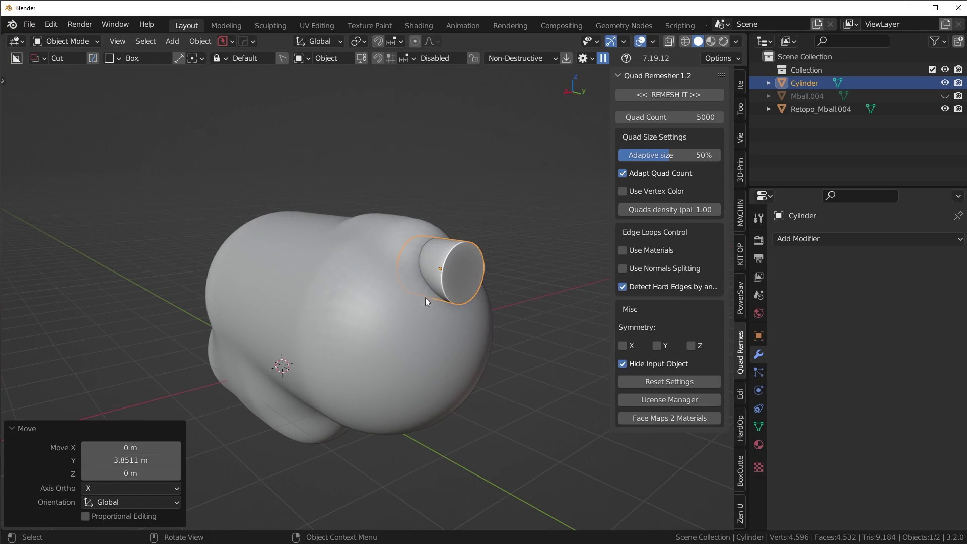
- Subtract the cylinder from the remeshed body with a non-destructive Boolean difference and hide the cutter
shift+click(385, 267)
key(ctrl+KP_Subtract)
middle_drag(500, 259, 410, 294)
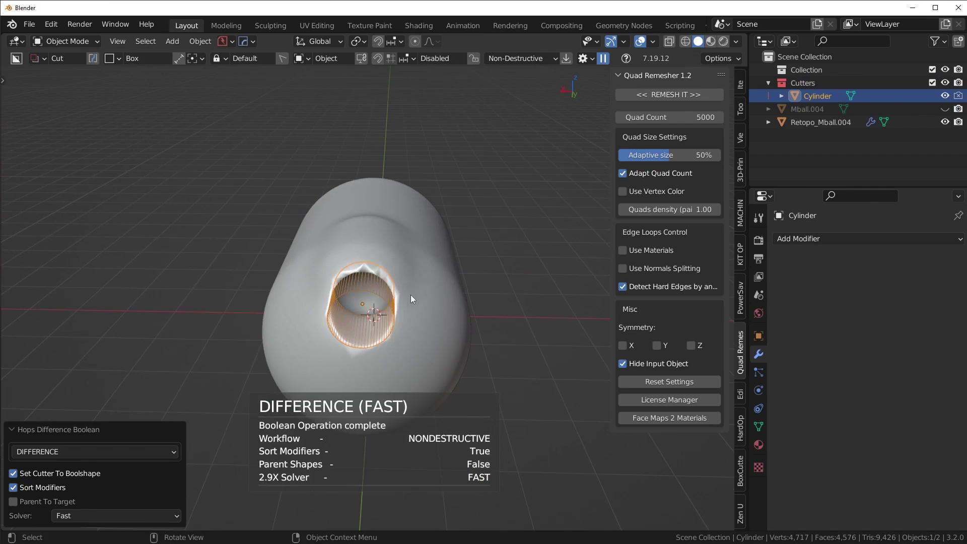
key(shift+2)
- Sharpen the remeshed body to clean up the shading around the Boolean recess, and hide the sidebar
click(433, 275)
scroll(436, 286, up, 4)
key(q)
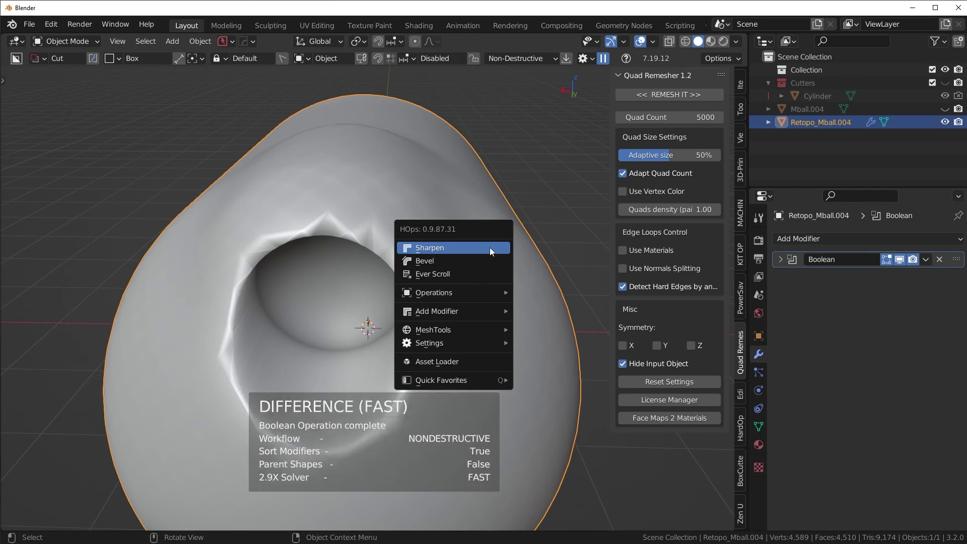
click(491, 250)
click(489, 248)
scroll(489, 254, down, 4)
middle_drag(428, 264, 436, 287)
key(n)
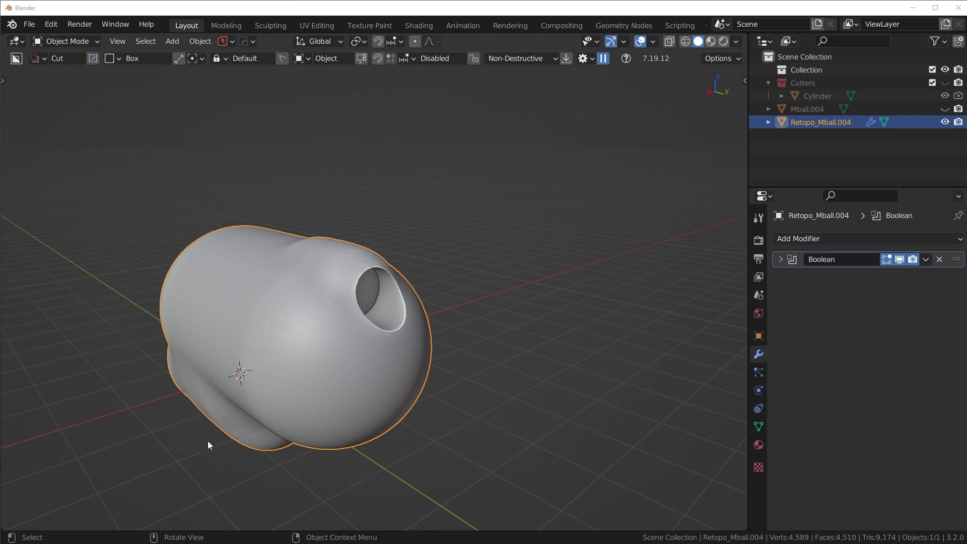
- Reveal the recess's cylinder cutter through the body's Boolean modifier so it can be edited
middle_drag(497, 366, 434, 339)
scroll(443, 359, up, 4)
scroll(433, 337, up, 3)
key(q)
click(414, 359)
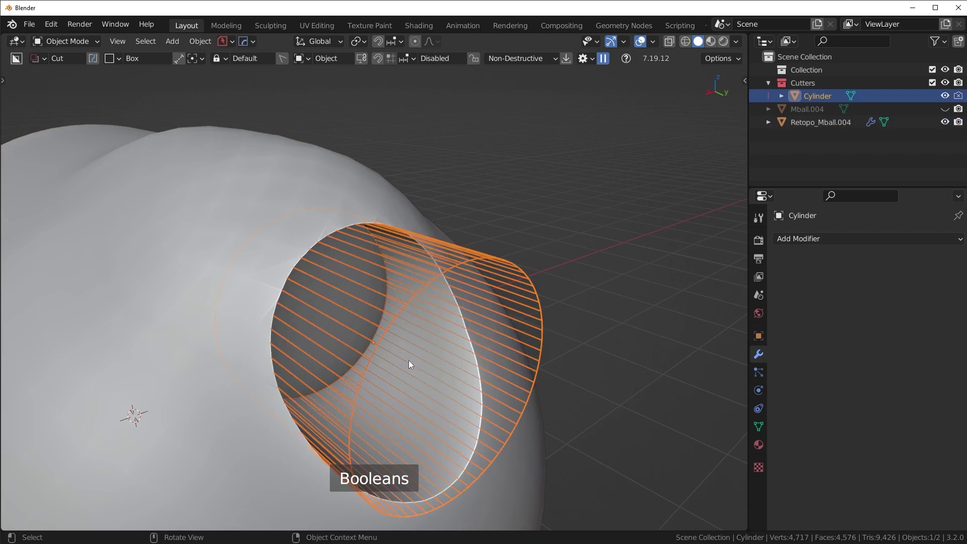
- Bevel the cutter's inner end face about 0.25 m wide with 17 segments and return to Object Mode in back view
key(alt+z)
click(307, 304)
key(alt+z)
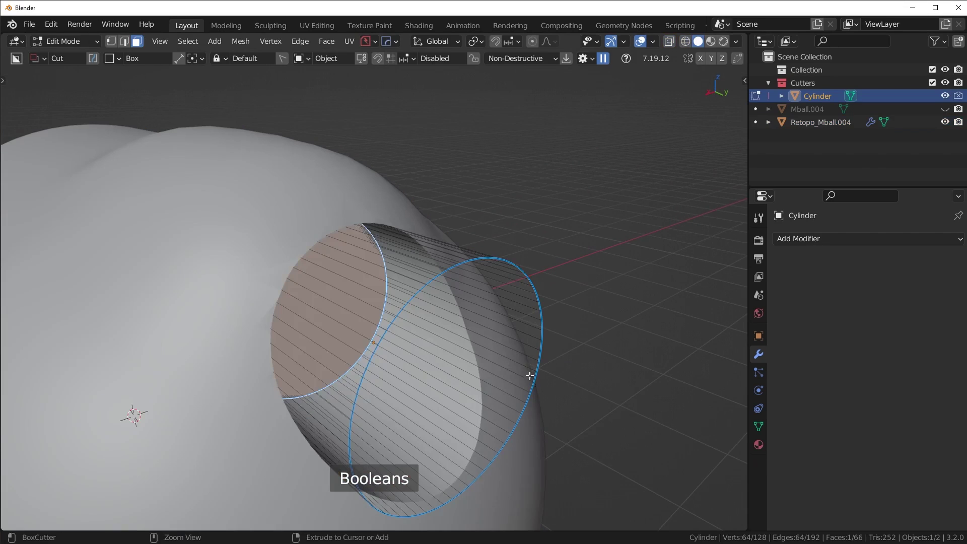
key(ctrl+b)
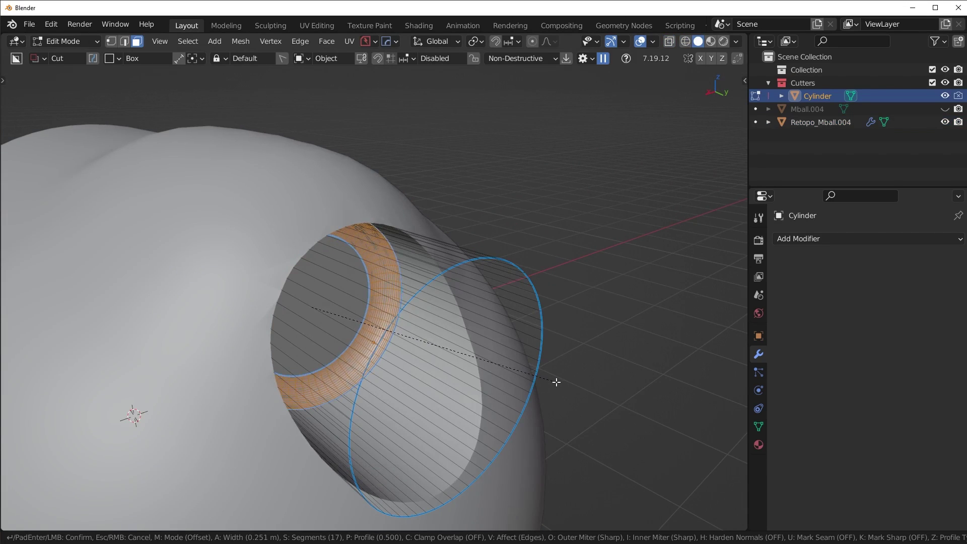
click(557, 380)
key(Tab)
scroll(523, 323, down, 4)
middle_drag(524, 323, 398, 328)
key(KP_1)
key(shift+a)
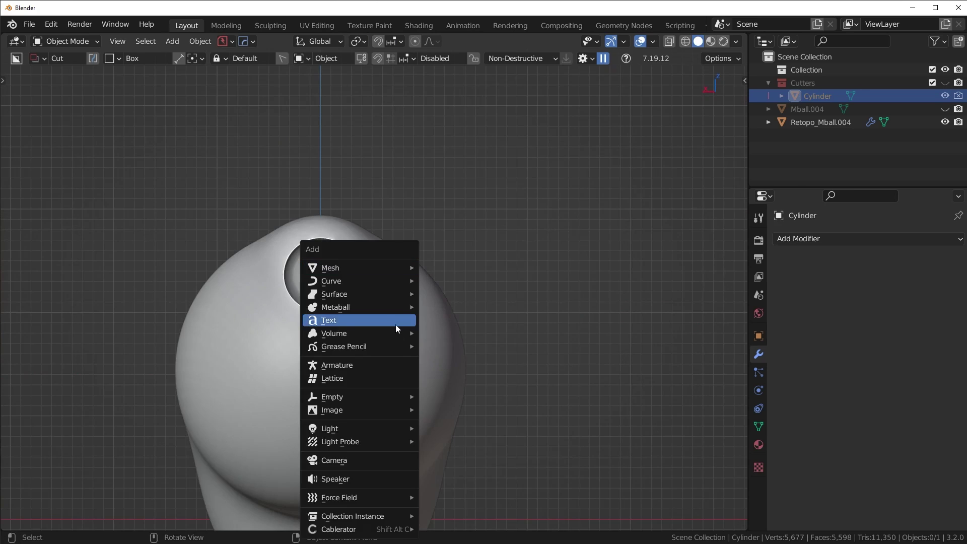
mouse_move(355, 267)
key(Escape)
- Cut a smaller 64-sided circular hole into the floor of the body's recess with BoxCutter, using dot snapping
click(313, 279)
key(ctrl+d)
click(306, 260)
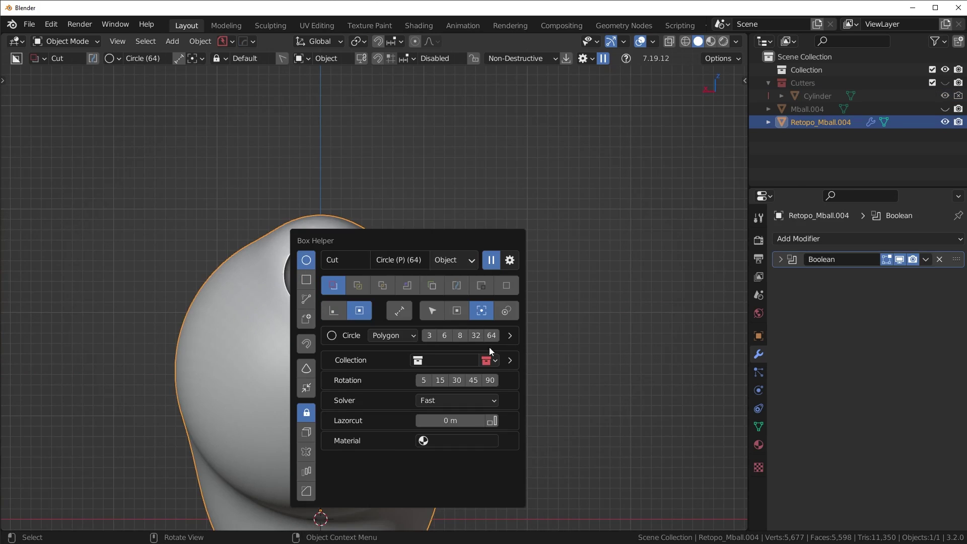
scroll(307, 280, up, 1)
click(377, 58)
drag(309, 272, 331, 283)
middle_drag(330, 283, 358, 303)
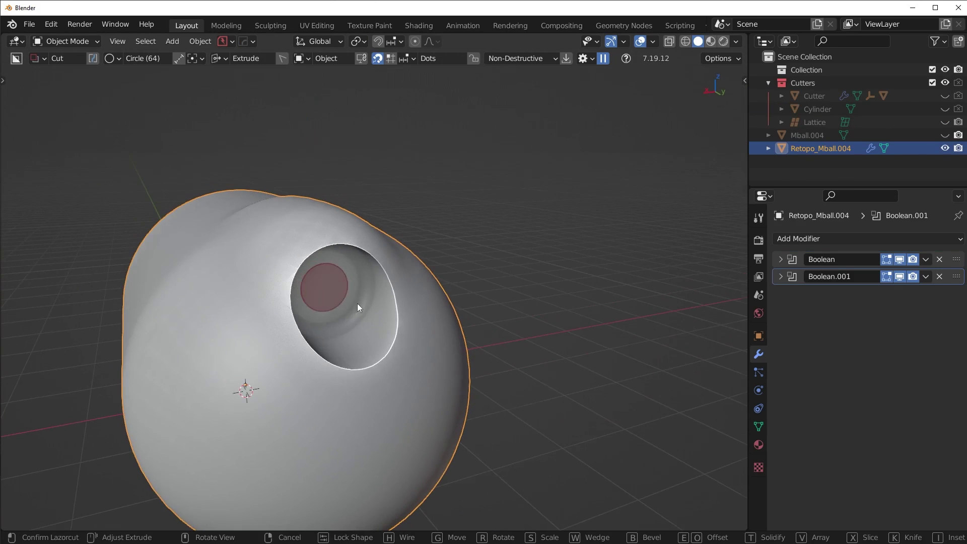
click(297, 274)
middle_drag(297, 274, 425, 328)
click(426, 327)
- Apply the body's Boolean modifiers with Csharp at 30° sharpness and 35° auto smooth
scroll(443, 317, up, 2)
key(q)
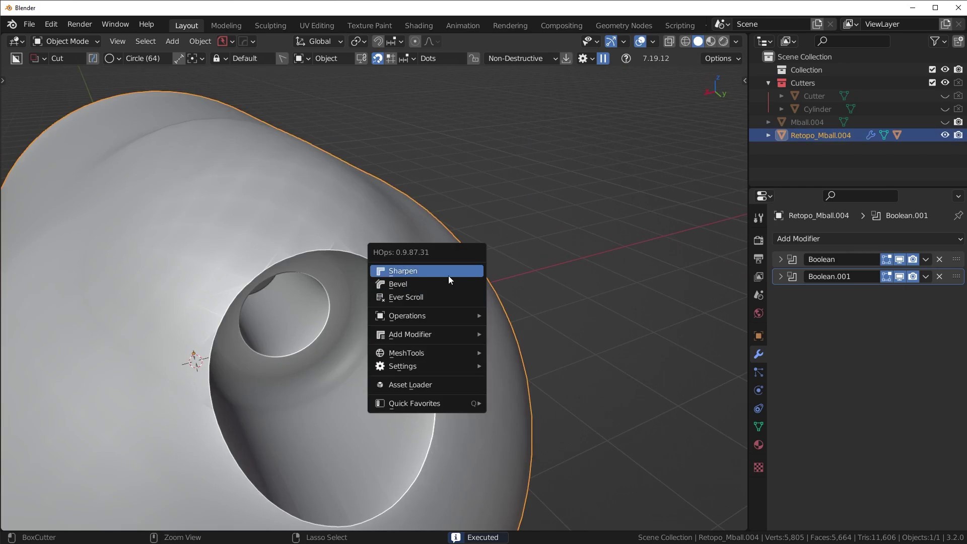
click(448, 276)
- Select the edge loop around the recess's outer rim in Edit Mode and try a 17-segment bevel on it
key(Tab)
scroll(467, 301, up, 4)
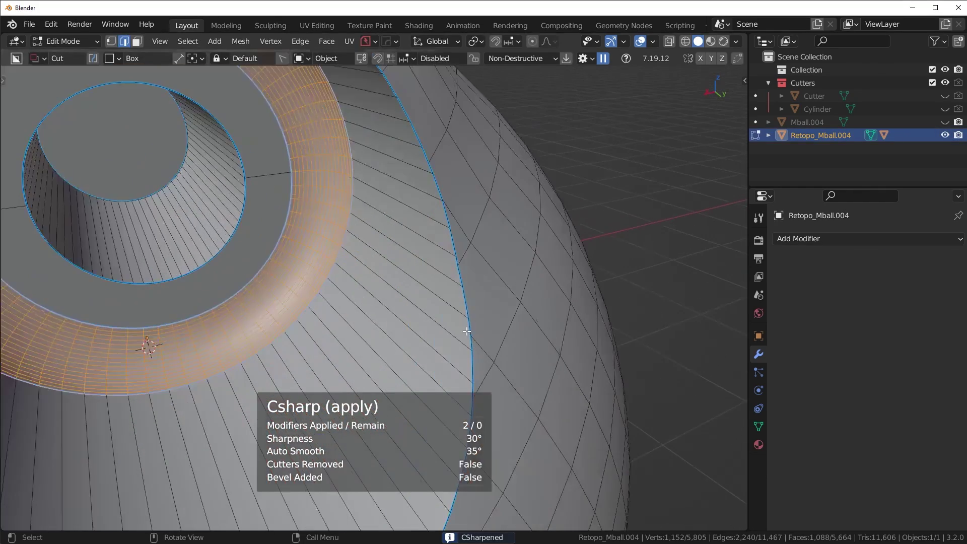
double_click(468, 301)
scroll(544, 337, down, 5)
key(ctrl+b)
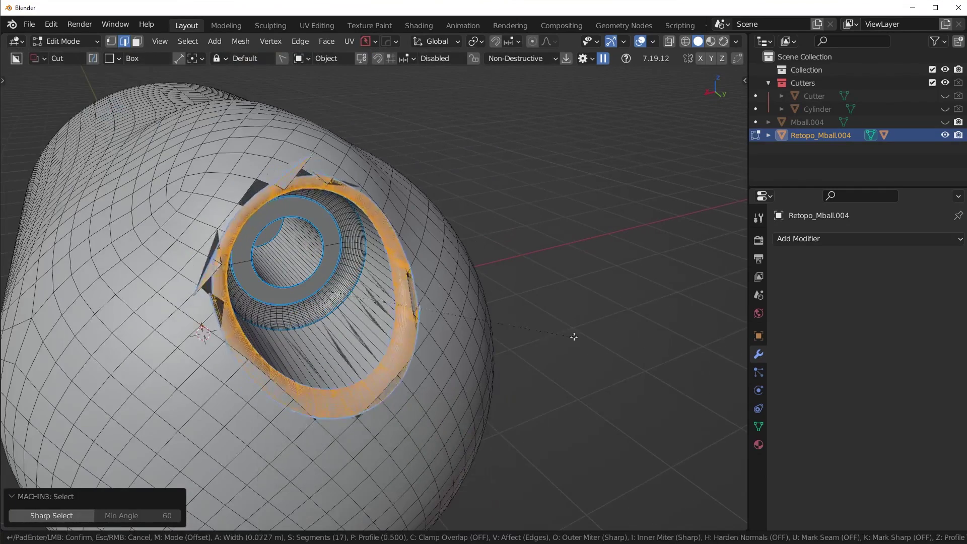
right_click(558, 336)
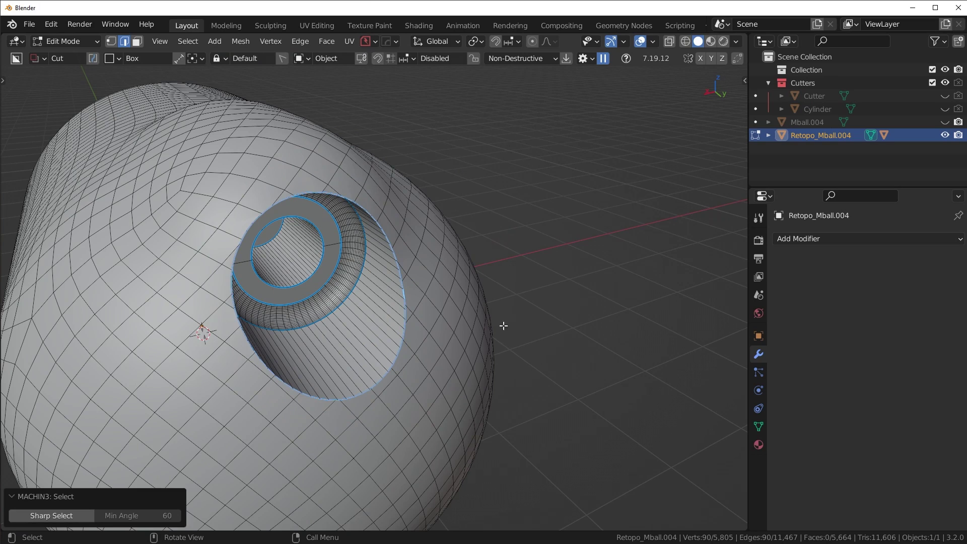
- Create clean buffer loops on both sides of the recess's rim with the MESHmachine Offset Cut
key(y)
click(486, 410)
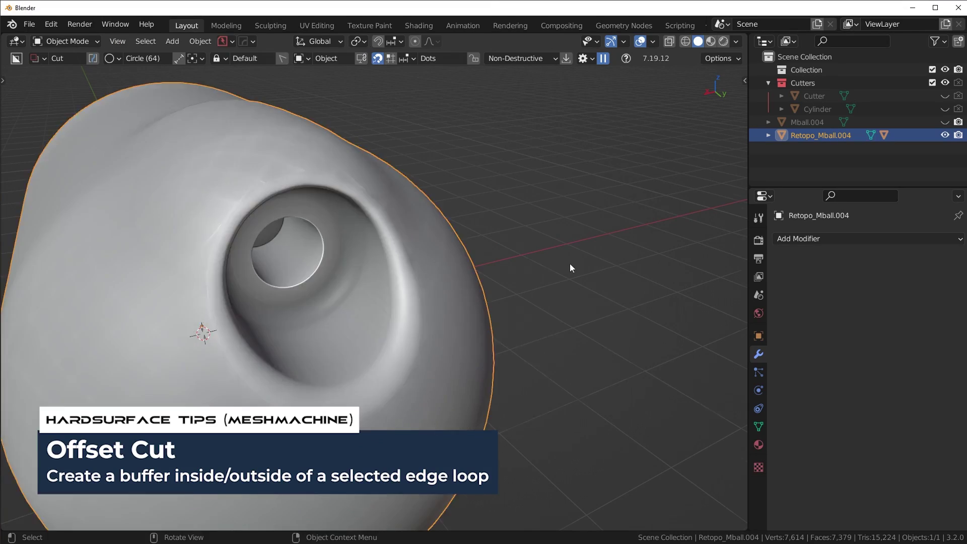
middle_drag(573, 266, 554, 316)
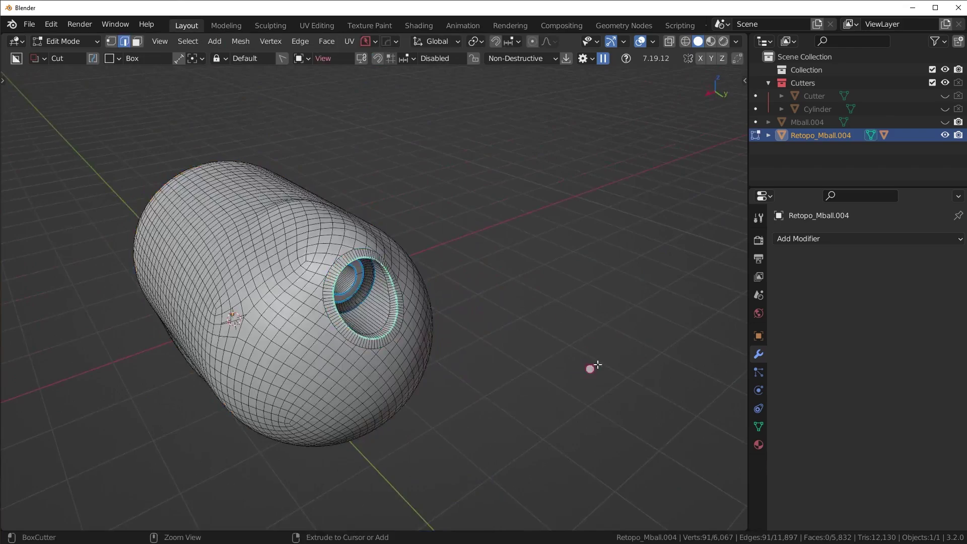
- Try a flat chamfer on the recess's rim edge loop
key(KP_Decimal)
click(654, 397)
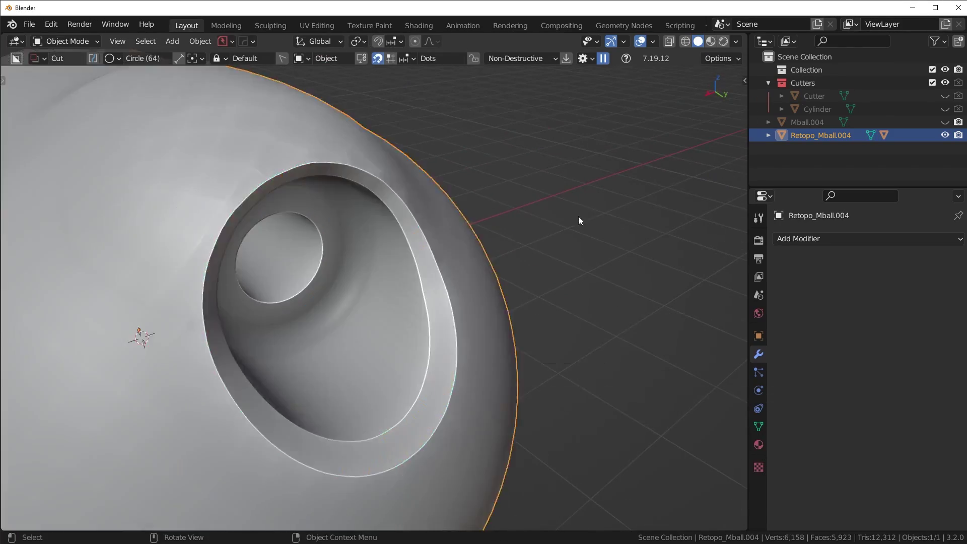
scroll(578, 218, down, 5)
middle_drag(579, 218, 549, 292)
key(Tab)
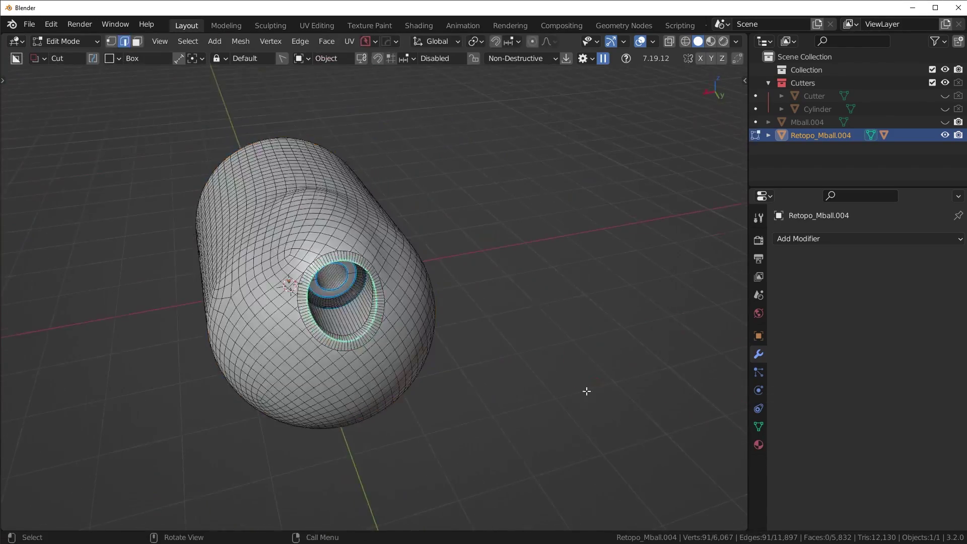
- Bevel the recess's rim edge loop with a rounded multi-segment profile about 0.07 m wide
key(KP_Decimal)
key(ctrl+b)
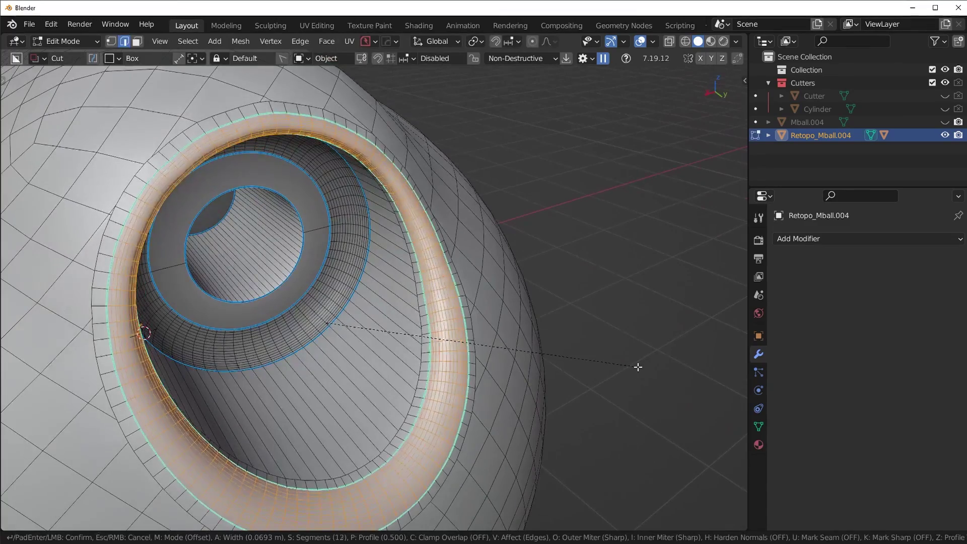
scroll(643, 367, up, 9)
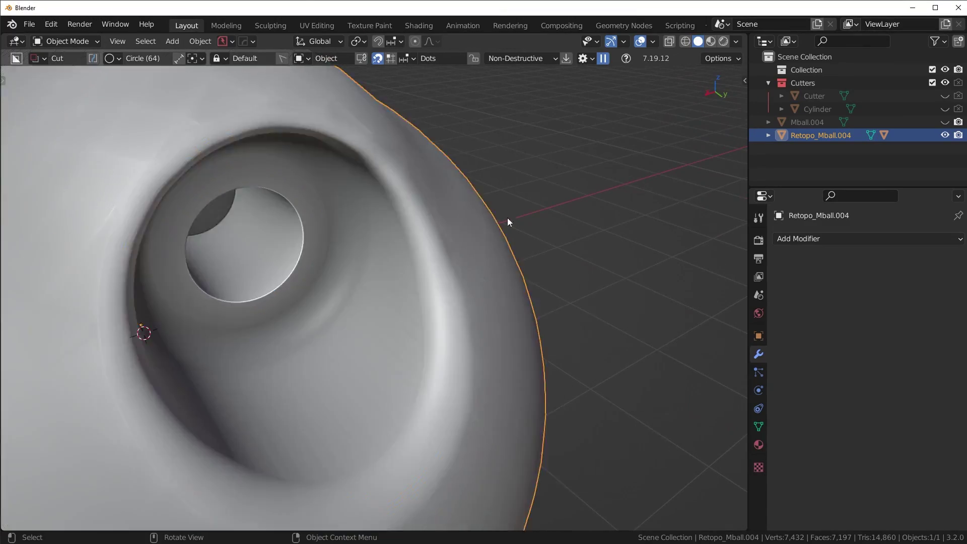
scroll(509, 220, down, 5)
middle_drag(456, 285, 499, 274)
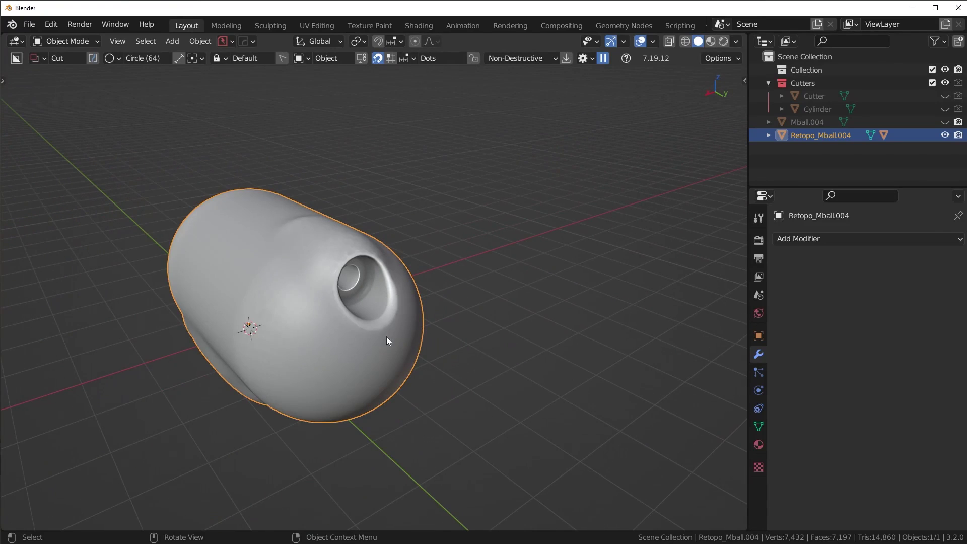
- Remesh the body with its bevelled recess using Quad Remesher at a quad count of 5000
key(Tab)
key(Tab)
key(n)
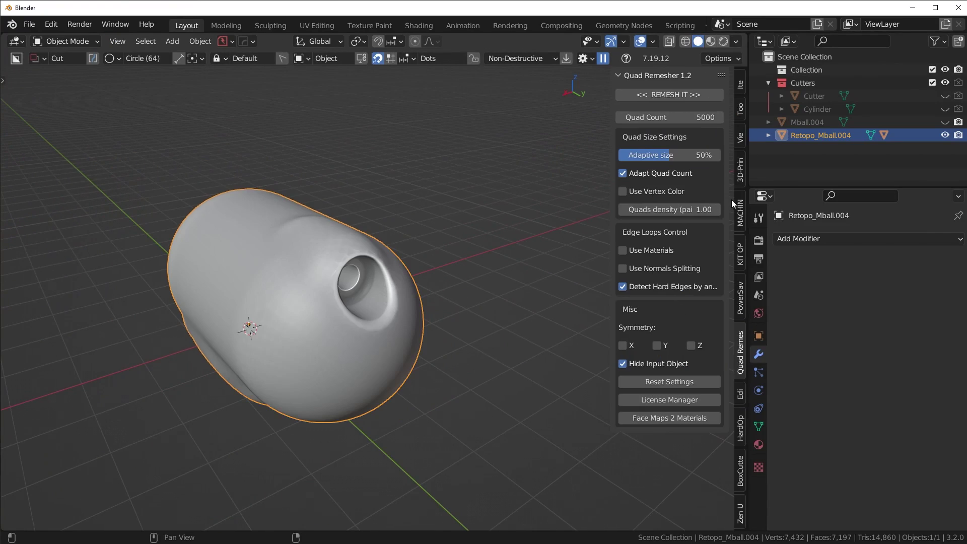
click(679, 95)
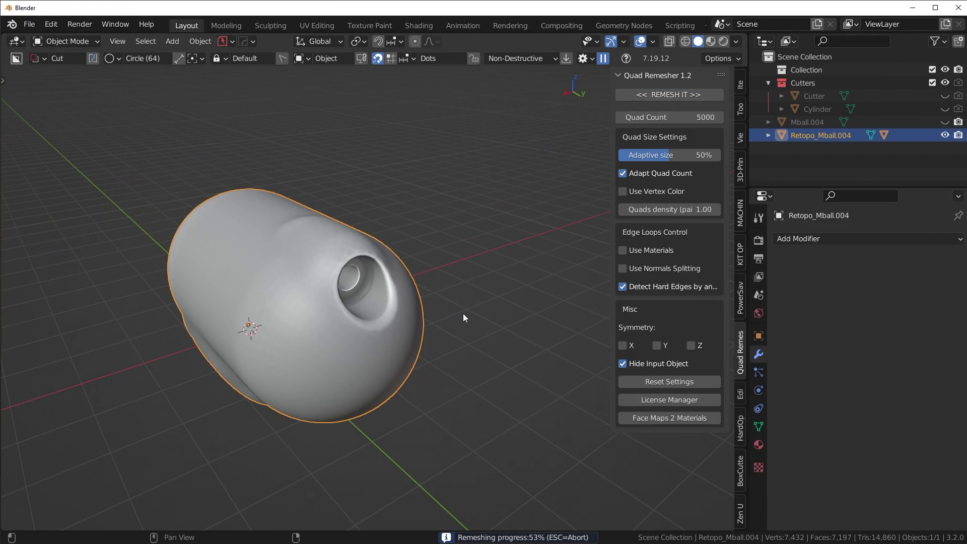
middle_drag(464, 314, 387, 322)
- Add a level 2 Subdivision modifier to the newly remeshed body
scroll(374, 327, up, 3)
key(ctrl+2)
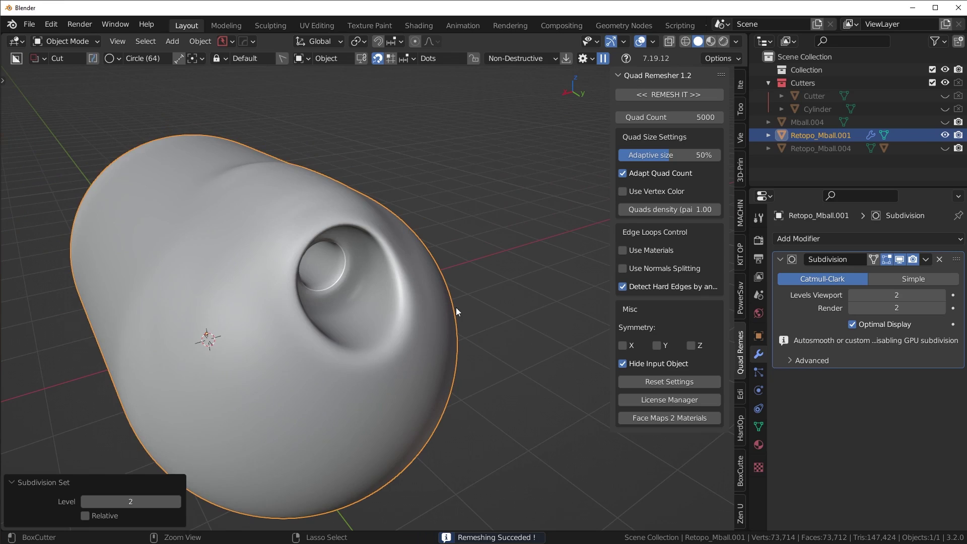
mouse_move(456, 308)
middle_down()
mouse_move(437, 301)
mouse_move(453, 310)
middle_up()
- Turn off Auto Smooth in the remeshed body's normals settings
click(759, 427)
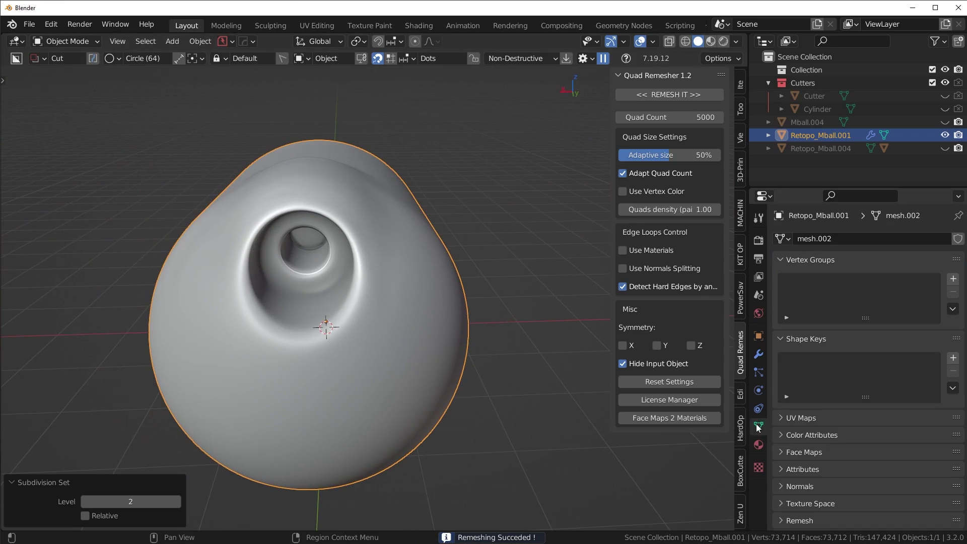
click(820, 485)
click(853, 505)
middle_drag(599, 403, 467, 350)
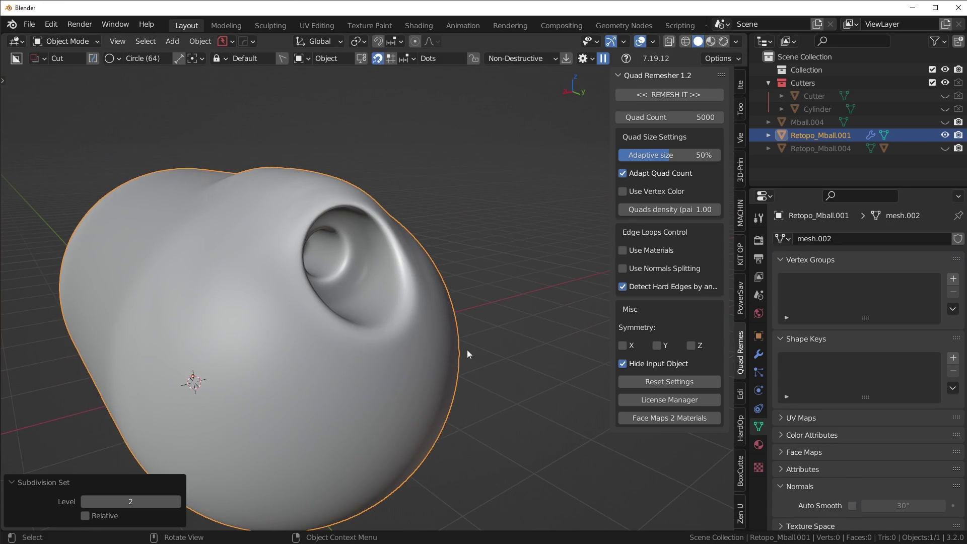
middle_drag(393, 304, 413, 282)
scroll(298, 273, down, 3)
- Stretch the remeshed body along the global Y axis and show its modifiers
middle_drag(185, 256, 384, 352)
key(s)
key(y)
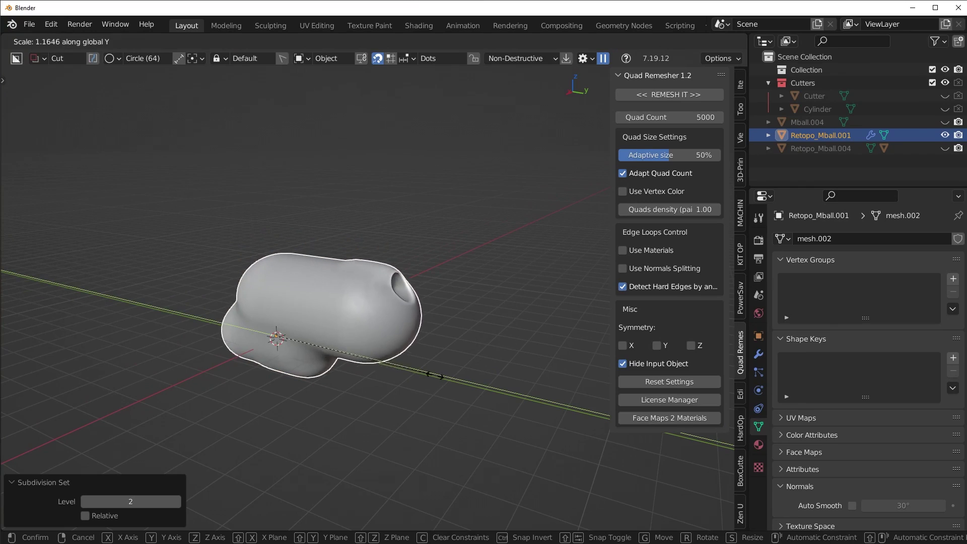
click(461, 379)
key(n)
middle_drag(429, 385, 341, 382)
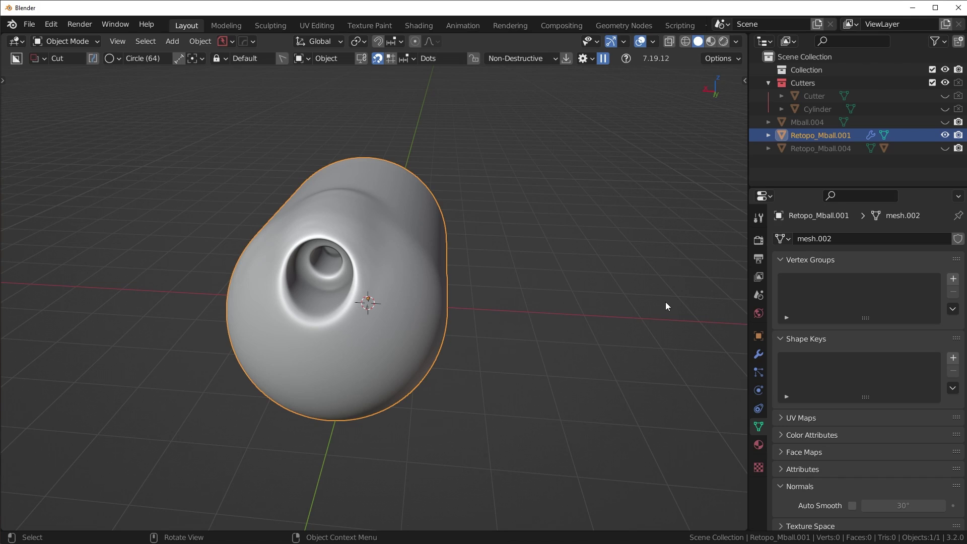
click(758, 354)
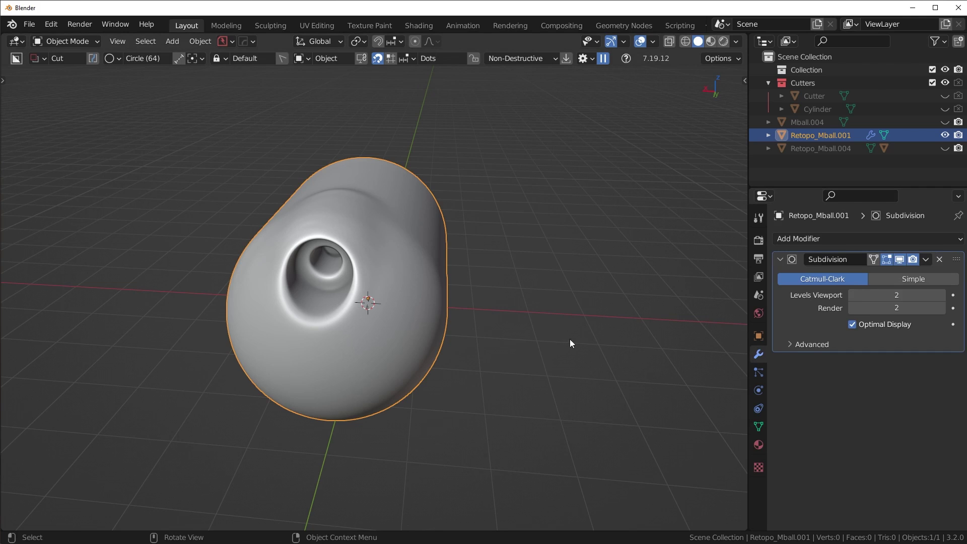
middle_drag(569, 341, 248, 236)
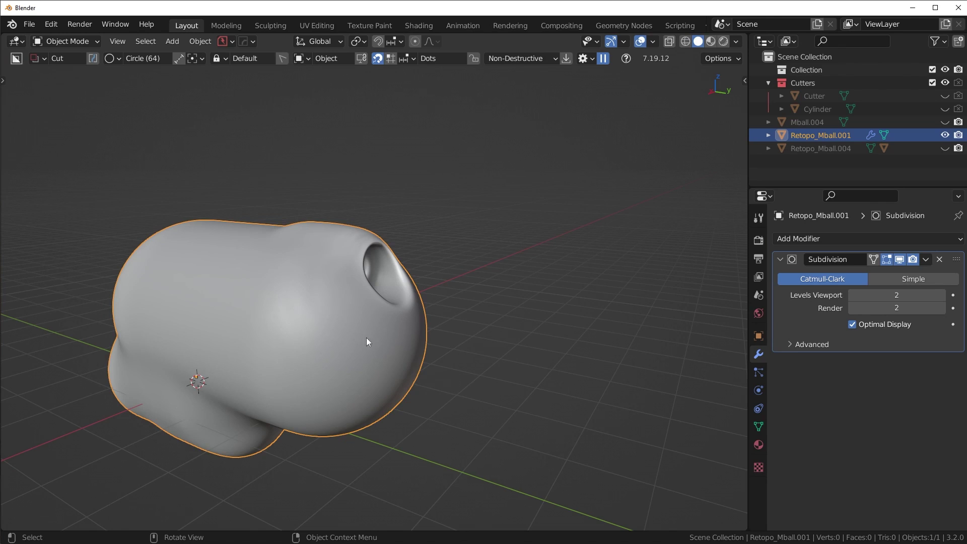
middle_drag(312, 334, 374, 333)
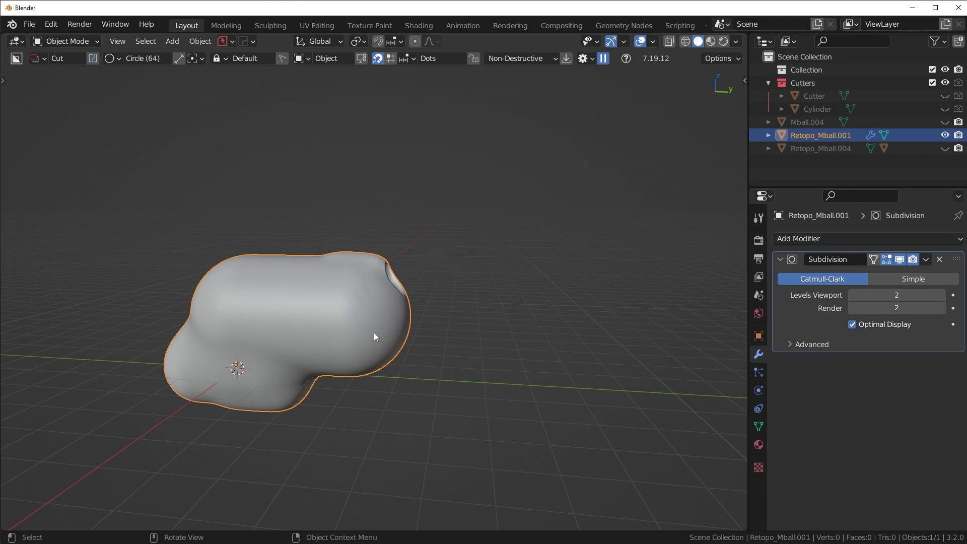
middle_drag(460, 257, 427, 274)
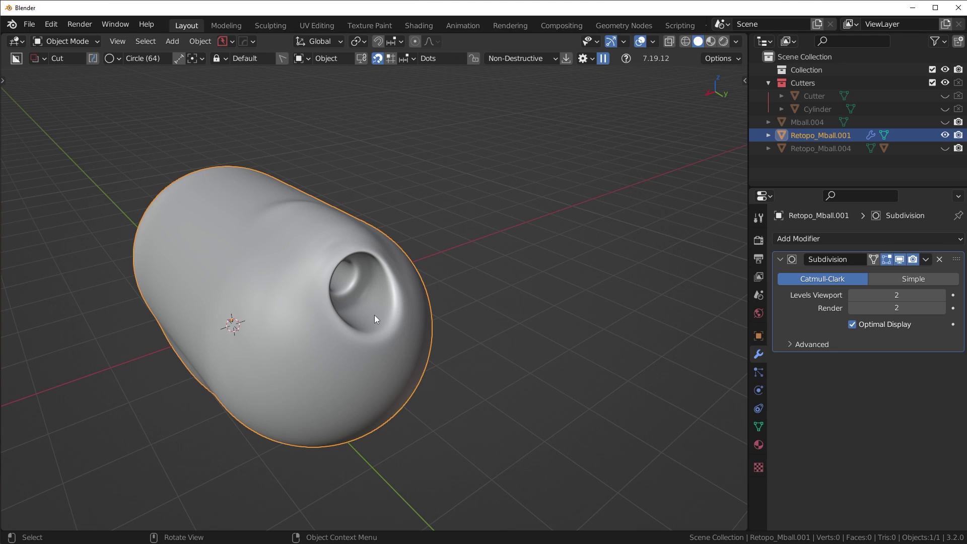
mouse_move(374, 315)
middle_down()
mouse_move(344, 325)
mouse_move(437, 306)
mouse_move(440, 267)
mouse_move(186, 329)
mouse_move(326, 338)
mouse_move(375, 325)
mouse_move(364, 317)
middle_up()
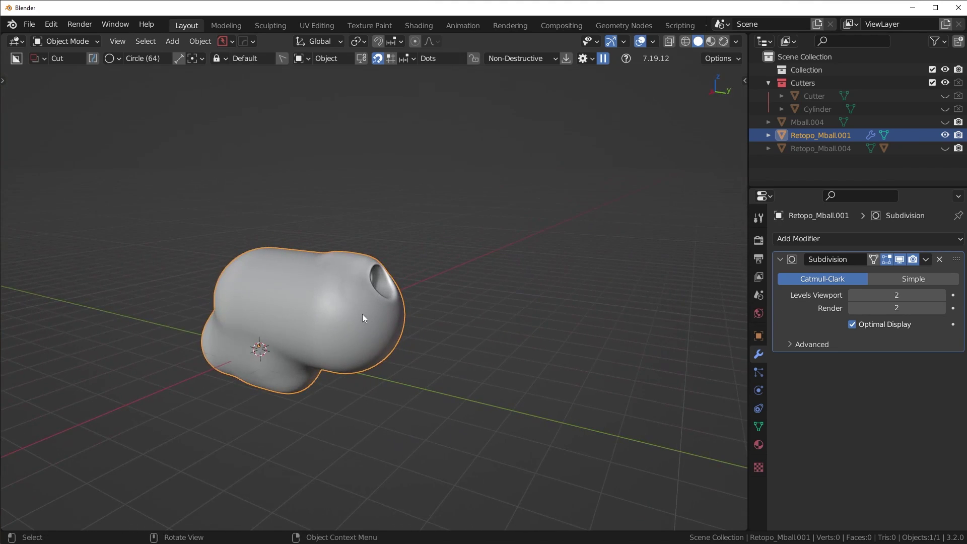
- Trim the underside of the body flat with a BoxCutter box cut drawn in the right side view
key(KP_3)
key(ctrl+d)
click(372, 312)
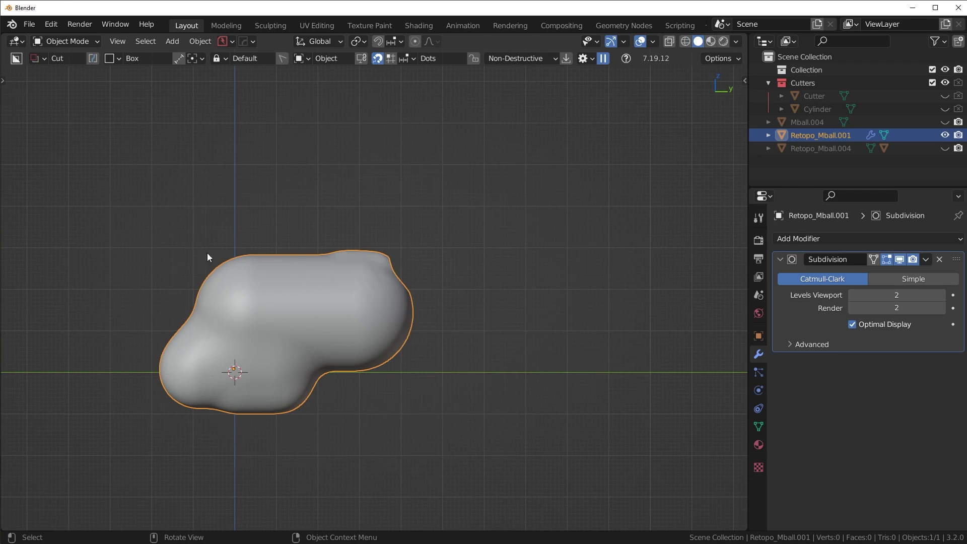
drag(146, 416, 438, 464)
middle_drag(344, 440, 530, 378)
click(619, 358)
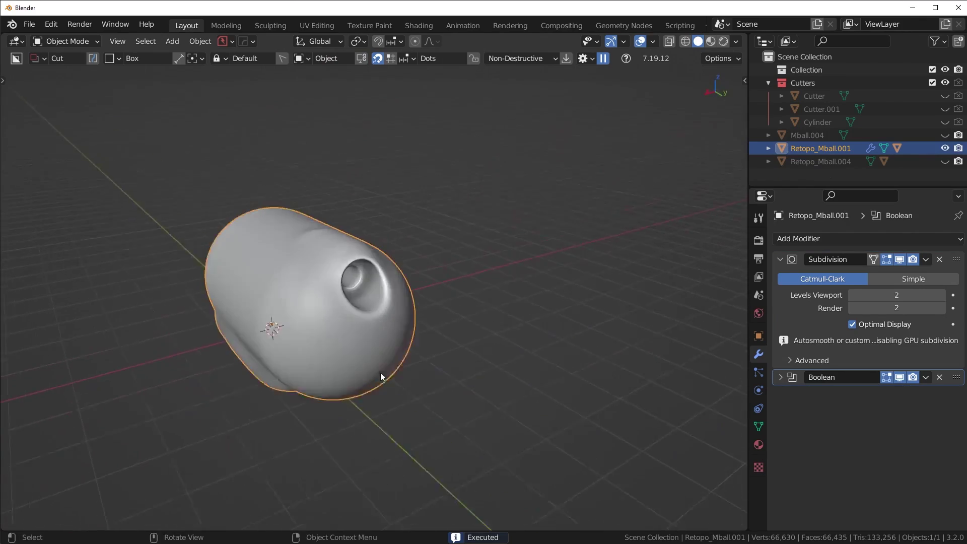
scroll(382, 376, up, 2)
scroll(445, 352, up, 3)
scroll(531, 322, down, 3)
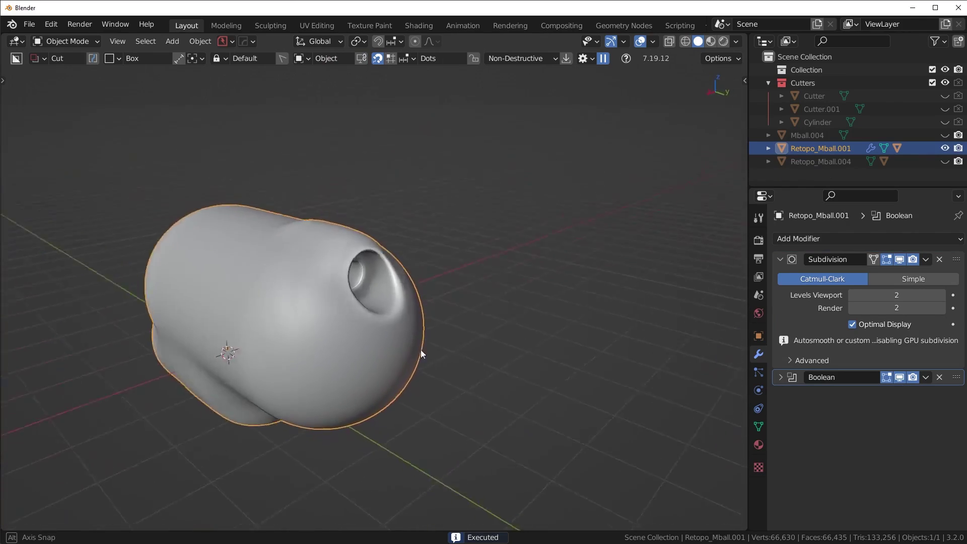